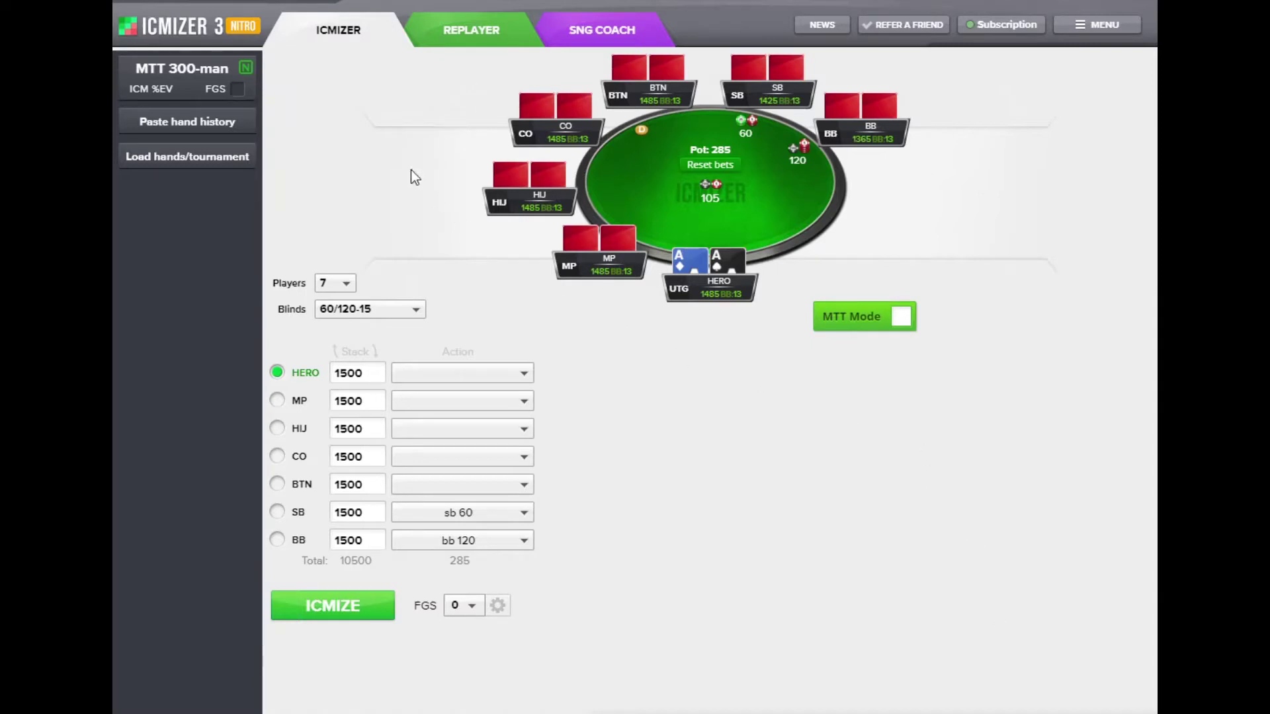
# Review the PokerStars SNG and MTT structures available for the calculation, keeping the current tournament selection.
pyautogui.click(205, 78)
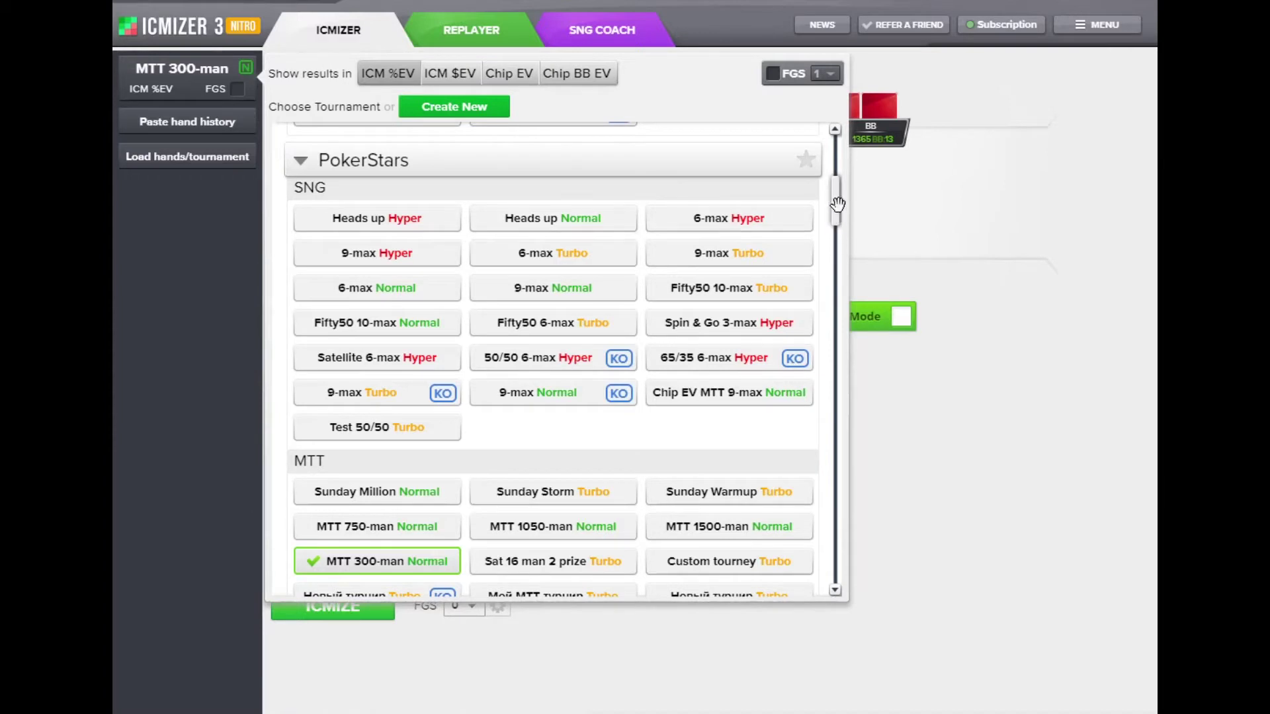
pyautogui.scroll(5, 838, 203)
pyautogui.click(936, 220)
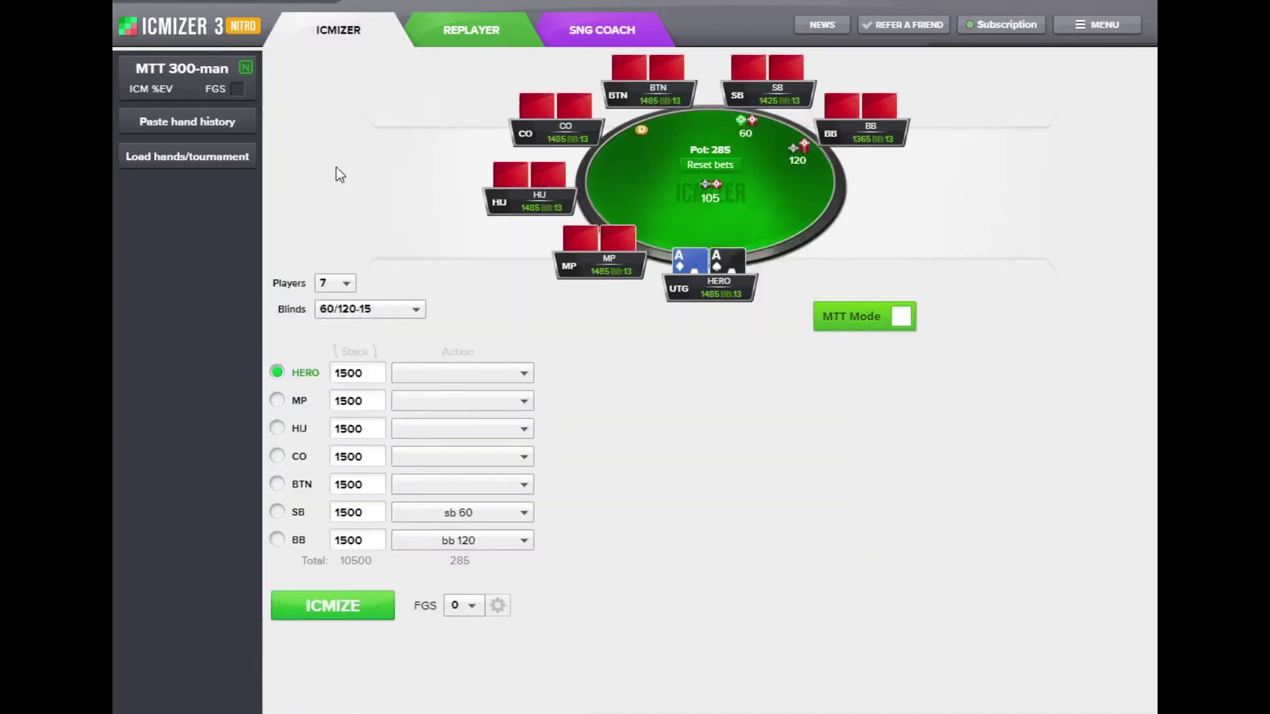
# Calculate the equilibrium push-fold ranges for the seven-player hand with 60/120-15 blinds and Hero in UTG.
pyautogui.click(361, 309)
pyautogui.click(371, 304)
pyautogui.click(467, 375)
pyautogui.click(469, 377)
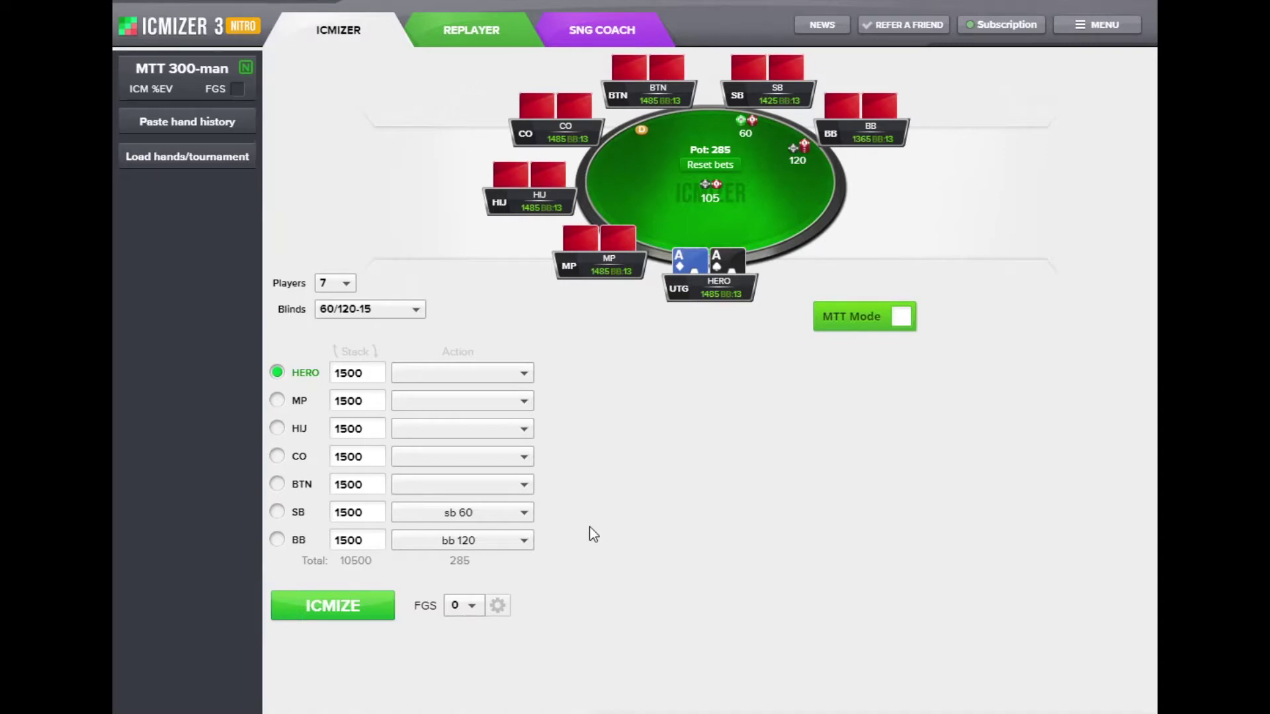
pyautogui.click(352, 609)
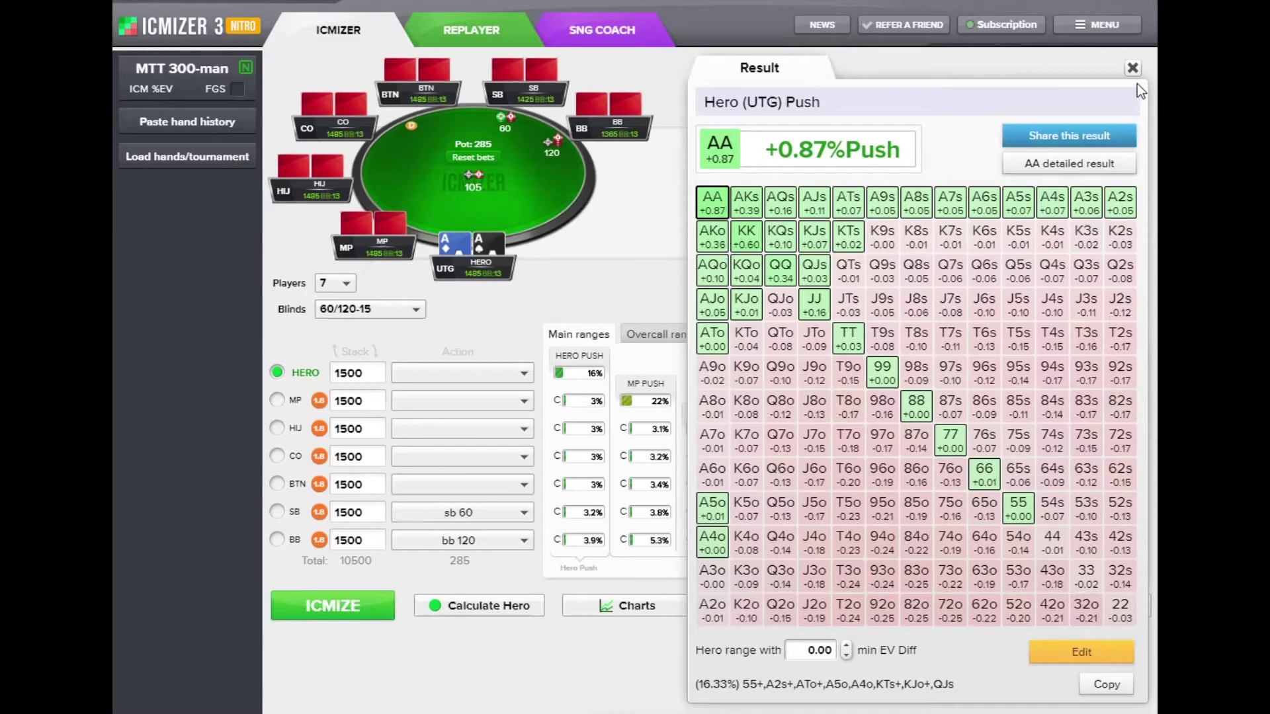
pyautogui.press('Escape')
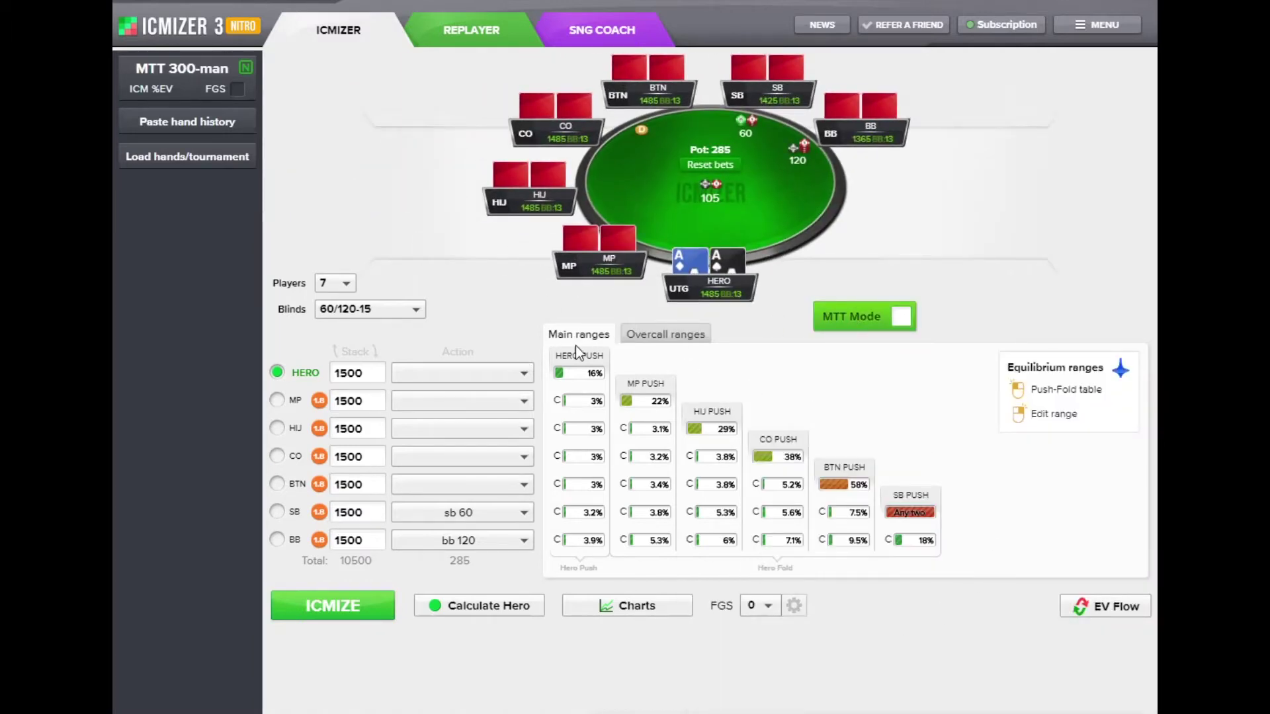
# Examine the result tables for Hero's UTG push and for the MP and HJ calls against it.
pyautogui.moveTo(827, 490)
pyautogui.click(591, 381)
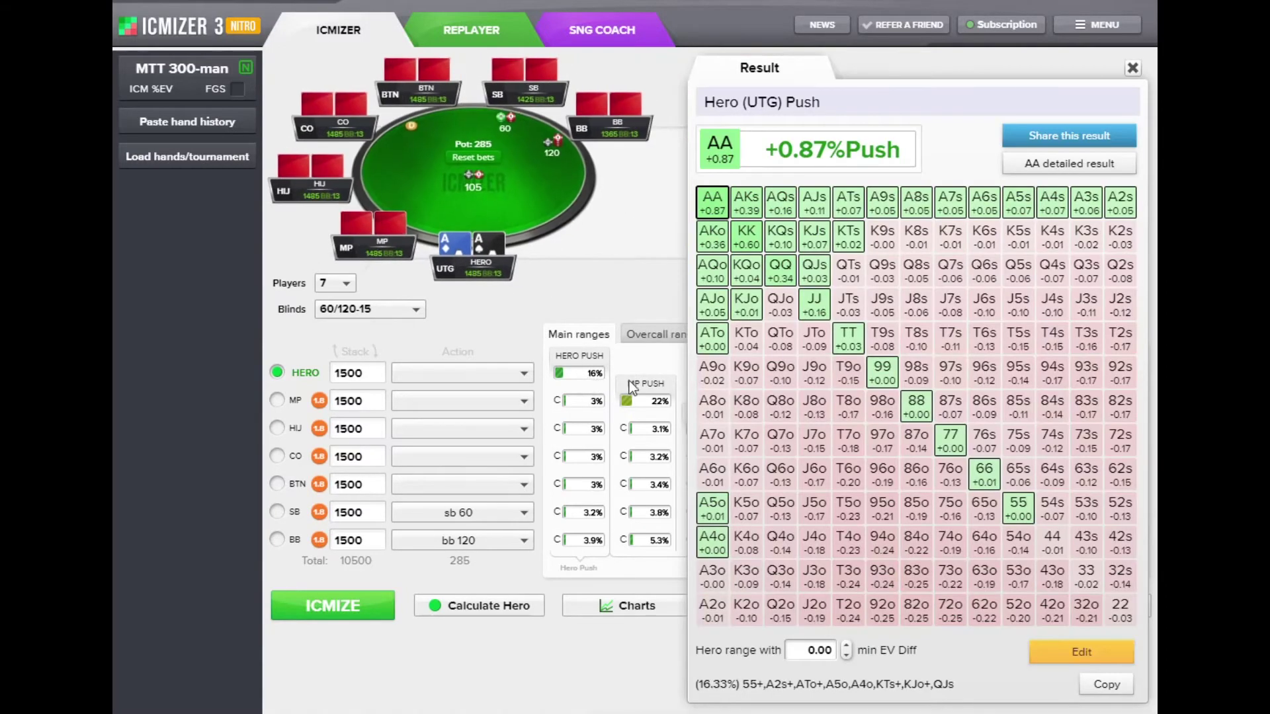
pyautogui.click(581, 402)
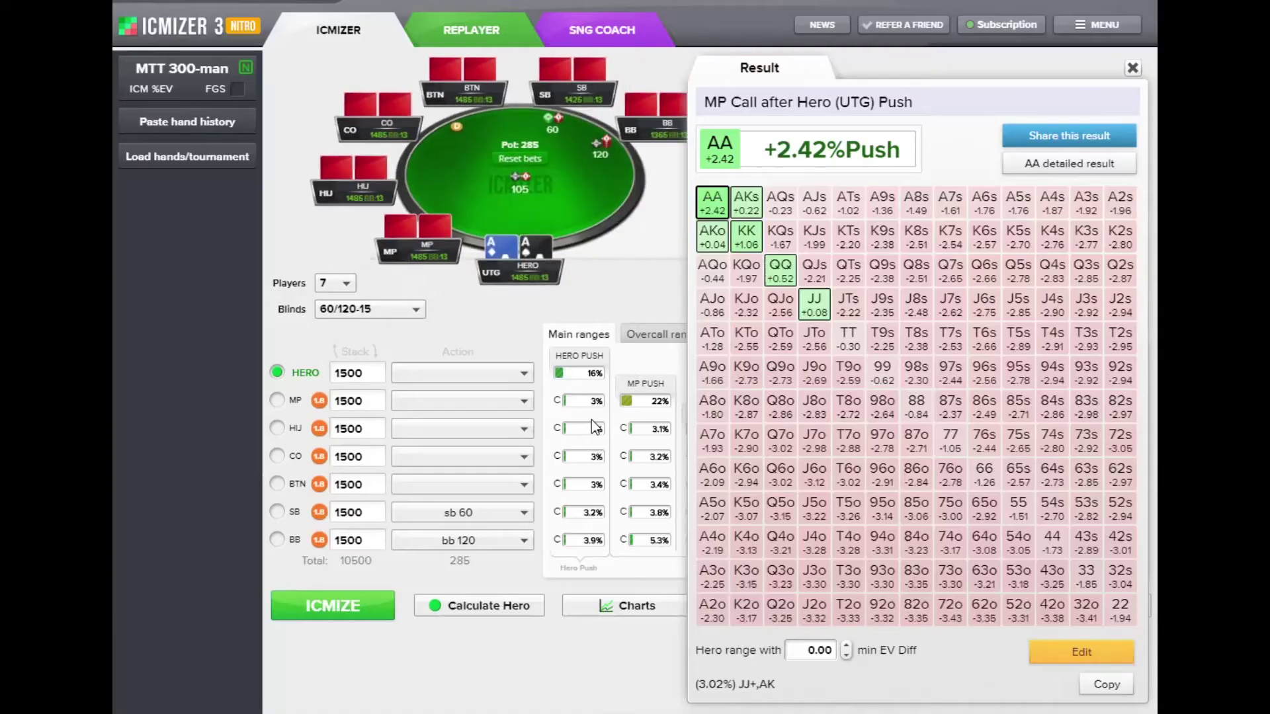
pyautogui.click(590, 428)
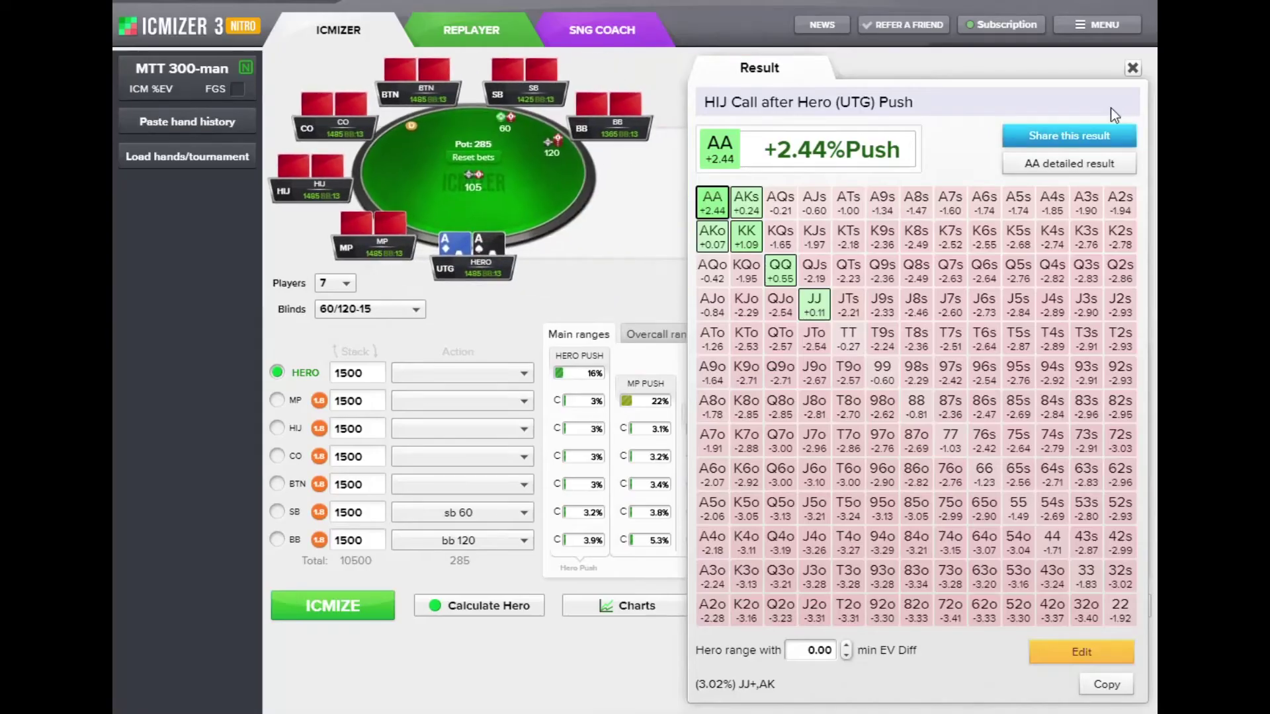
pyautogui.click(1132, 67)
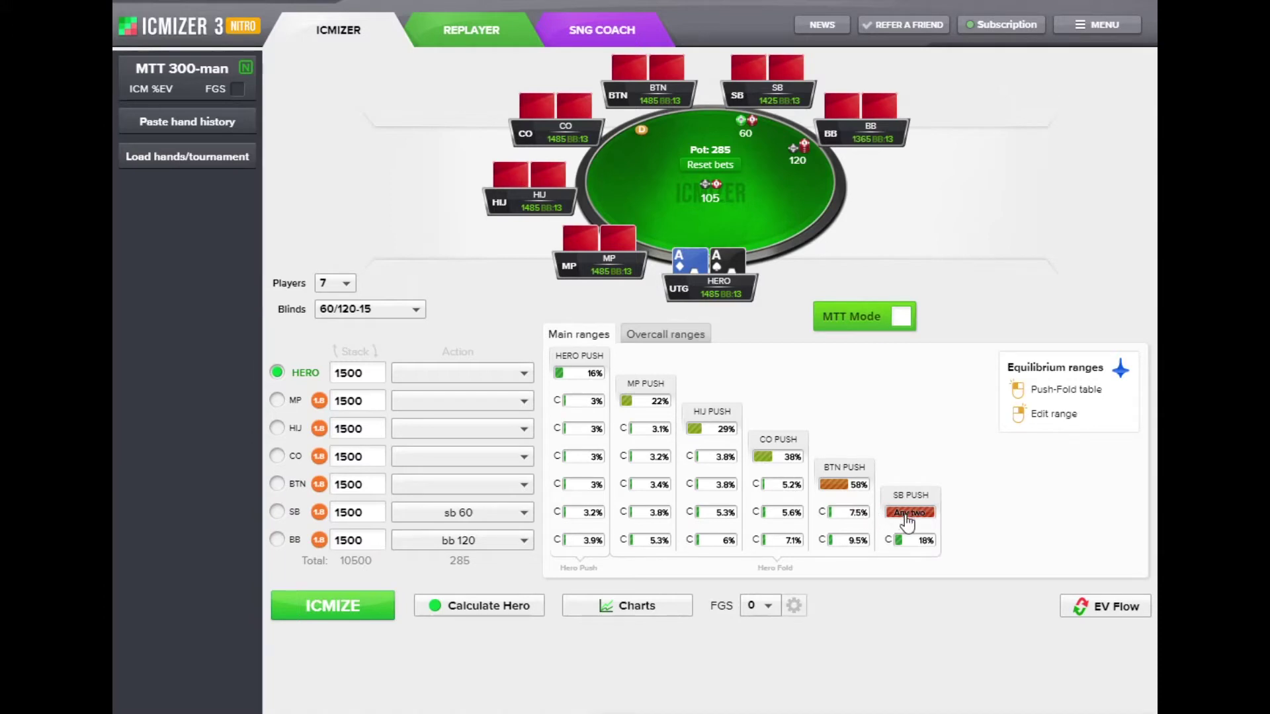
# Open the SB push range for editing and narrow it to 38% of hands.
pyautogui.moveTo(906, 521)
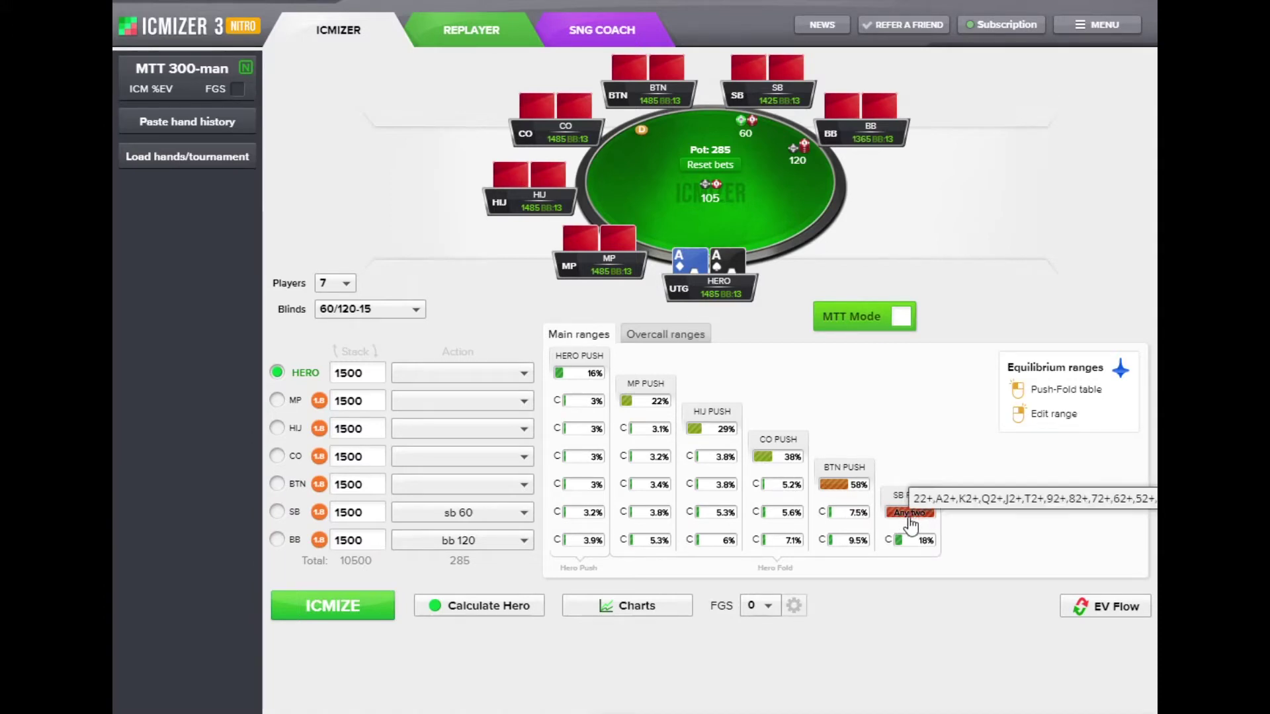
pyautogui.rightClick(911, 521)
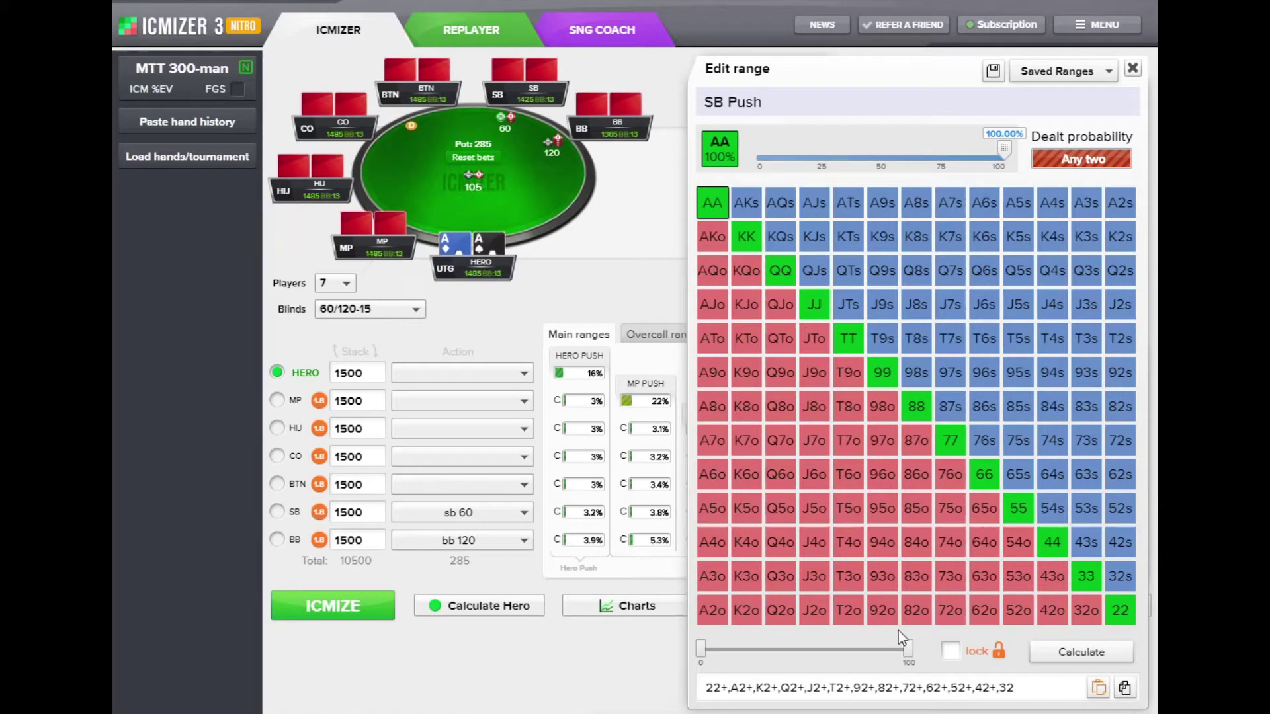
pyautogui.moveTo(903, 649); pyautogui.dragTo(791, 663)
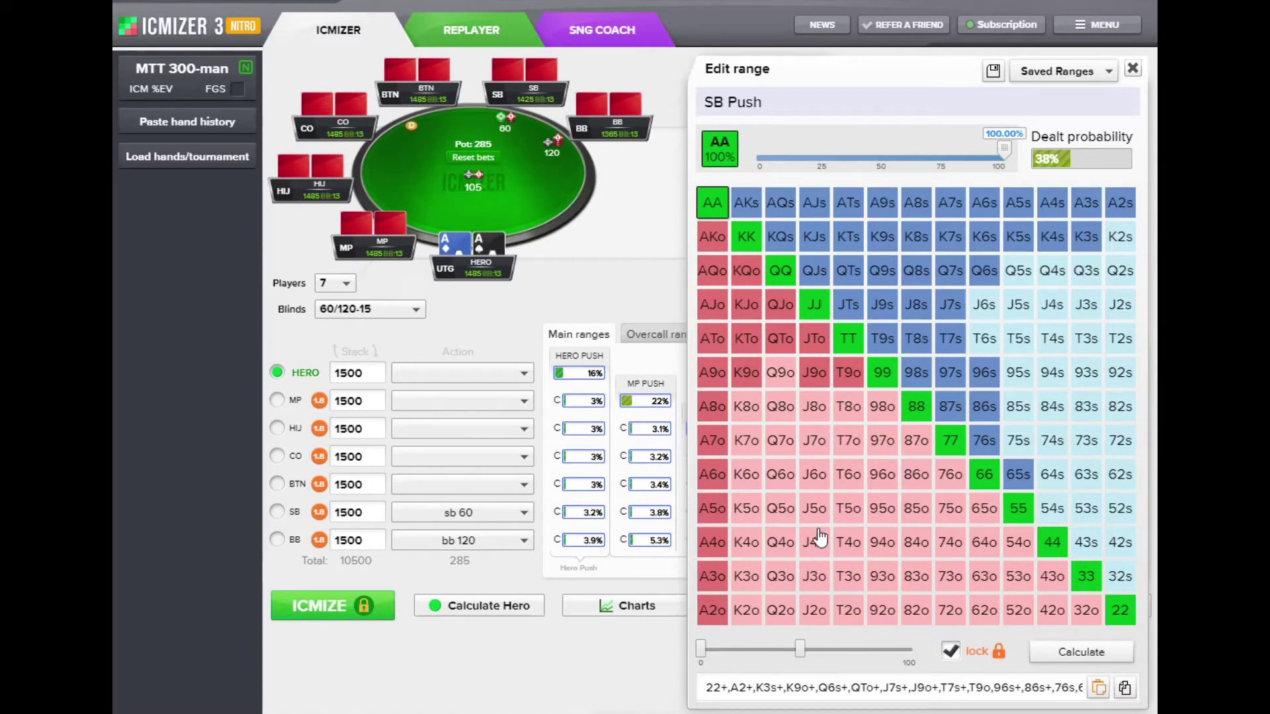
pyautogui.moveTo(820, 537)
# Weight QJs at 62% in the SB push range, alter the neighbouring suited queens, and reset the range locks.
pyautogui.click(814, 271)
pyautogui.moveTo(762, 151); pyautogui.dragTo(911, 150)
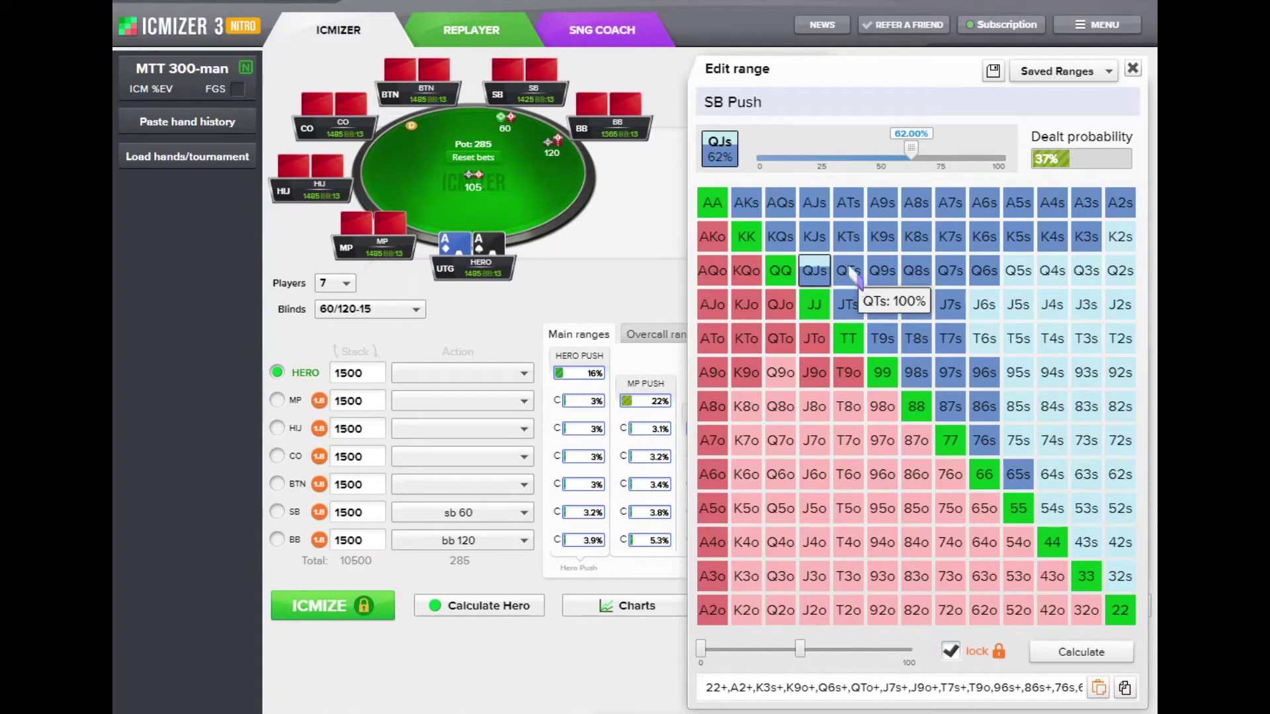
pyautogui.moveTo(855, 283)
pyautogui.mouseDown()
pyautogui.moveTo(857, 268)
pyautogui.moveTo(891, 264)
pyautogui.moveTo(929, 281)
pyautogui.mouseUp()
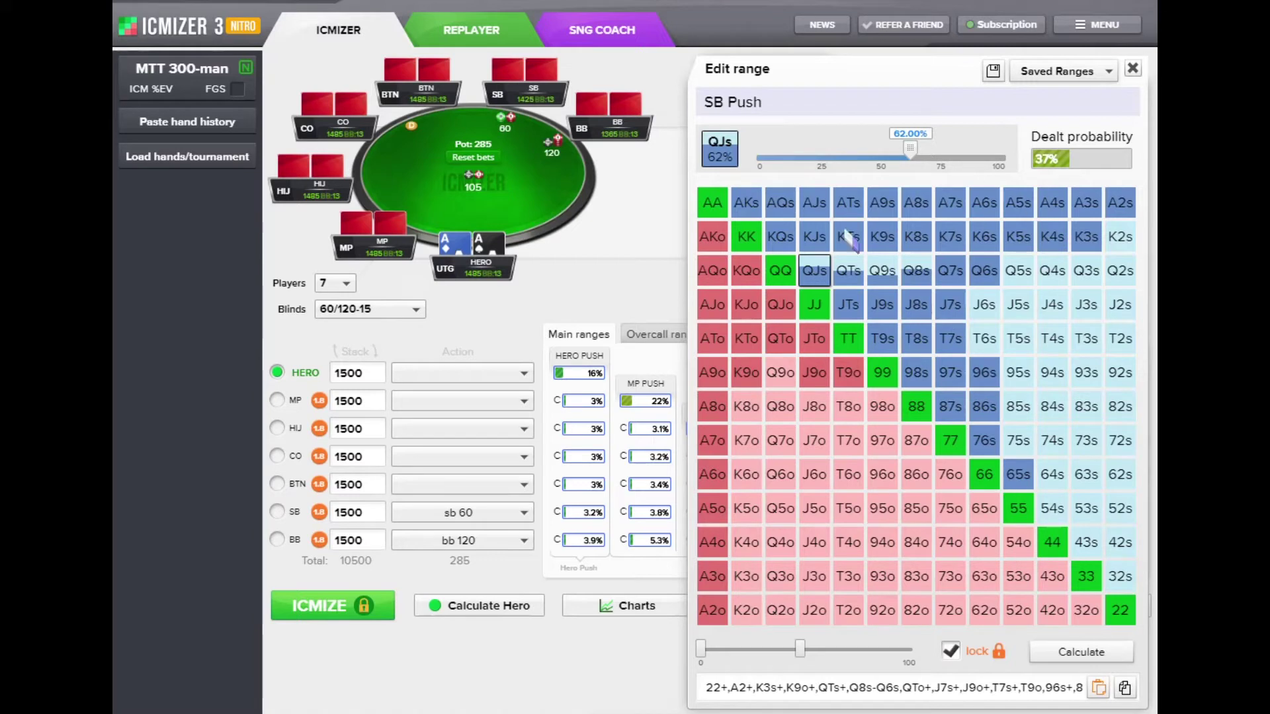
pyautogui.click(1132, 69)
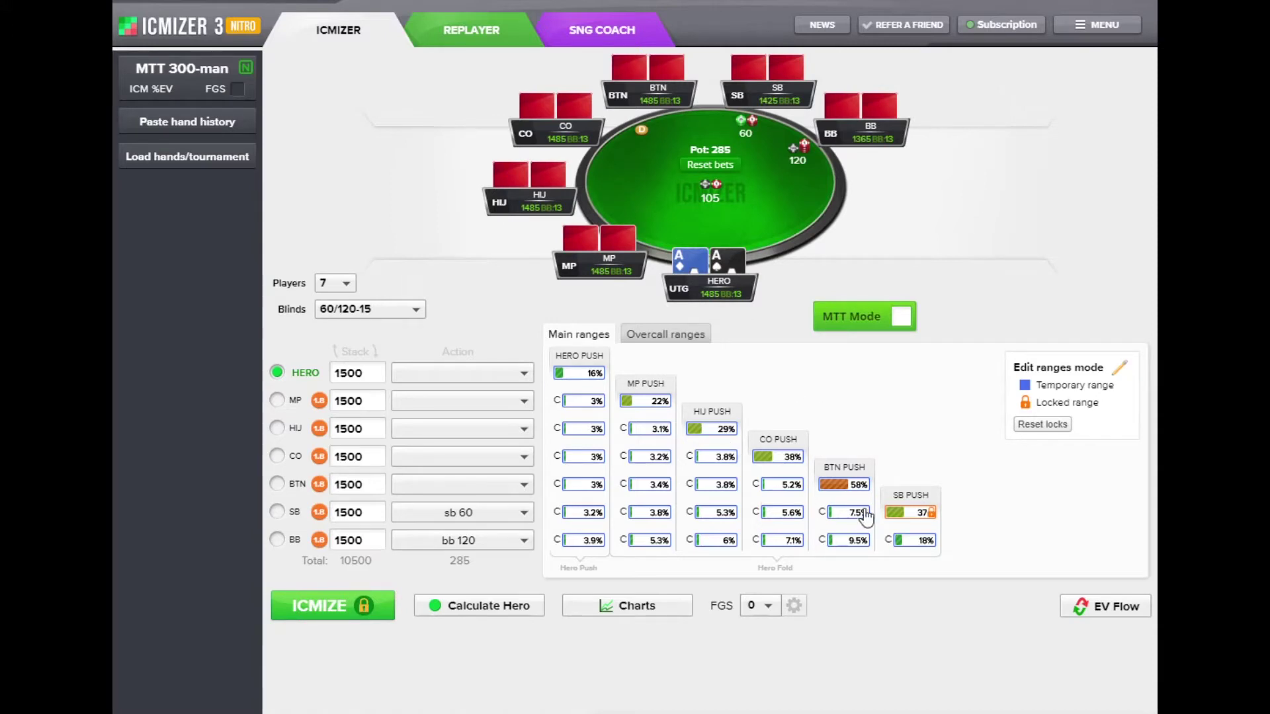
pyautogui.click(1037, 425)
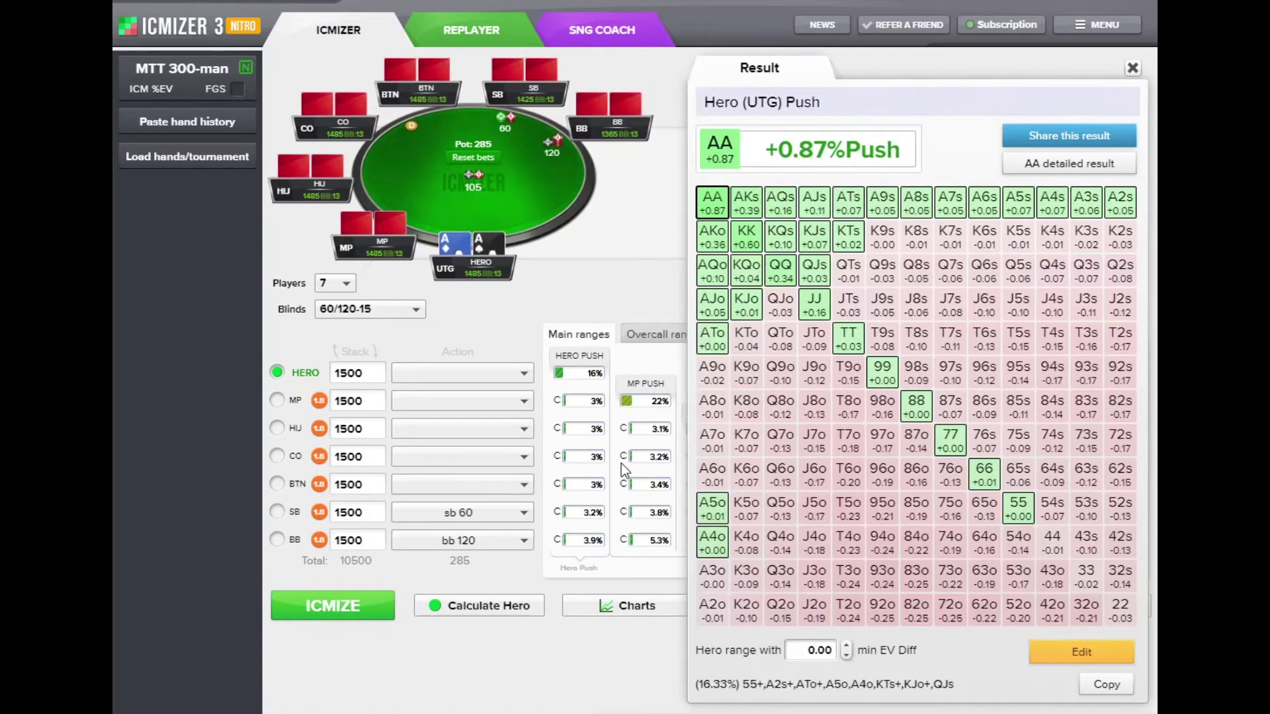
# Inspect the individual hand weights of Hero's UTG push range in the range editor, then close it.
pyautogui.click(1075, 656)
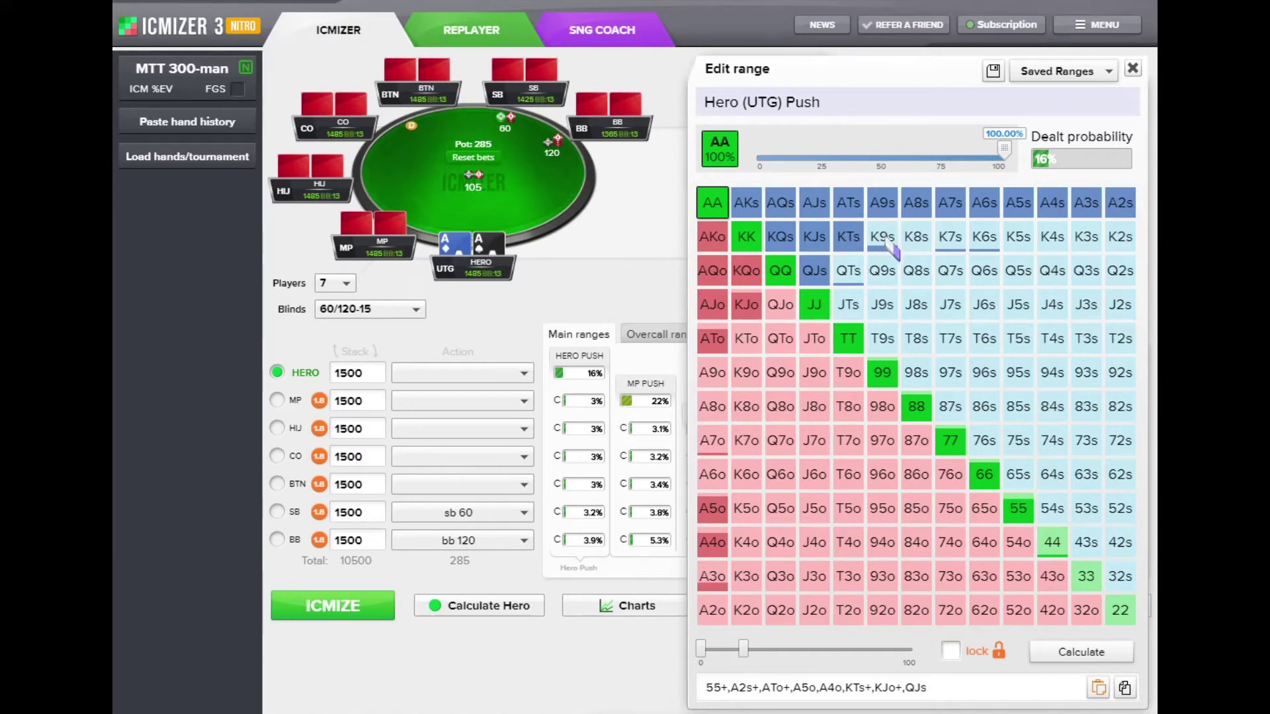
pyautogui.moveTo(894, 247)
pyautogui.click(1133, 68)
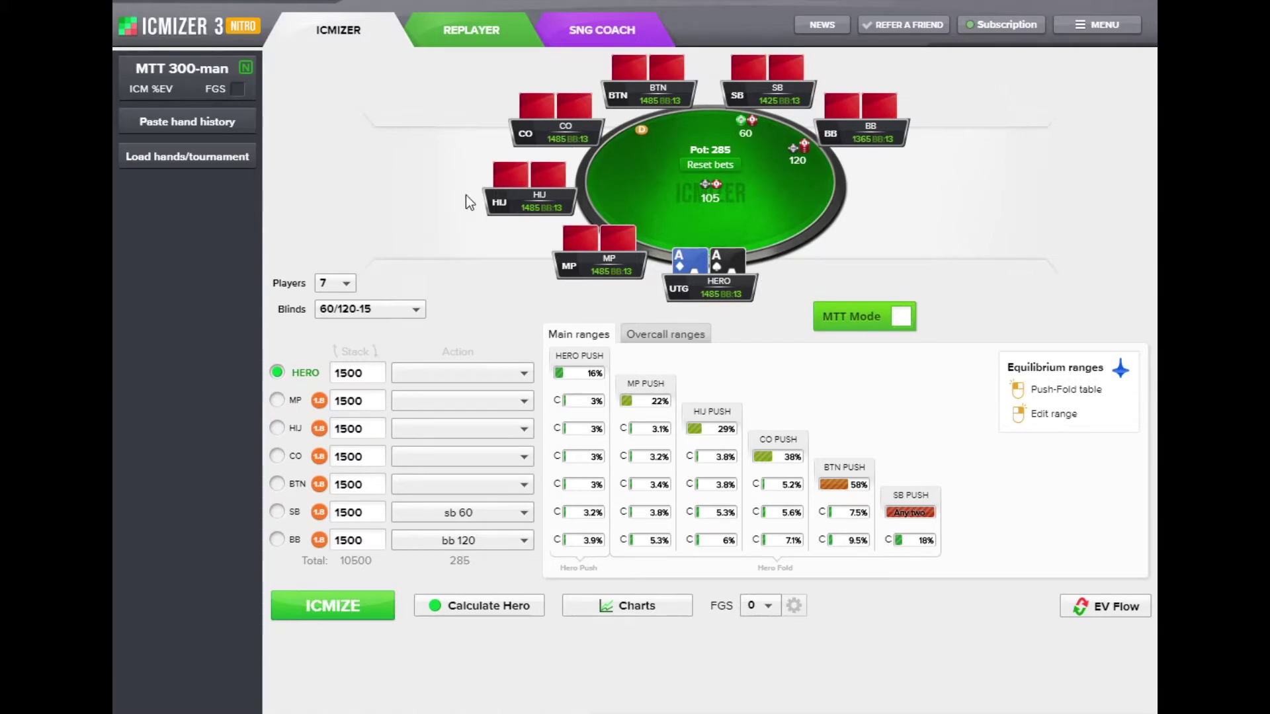
# Load the hand histories from poker hands.txt for automatic analysis with the PokerStars MTT 300-man structure.
pyautogui.click(228, 159)
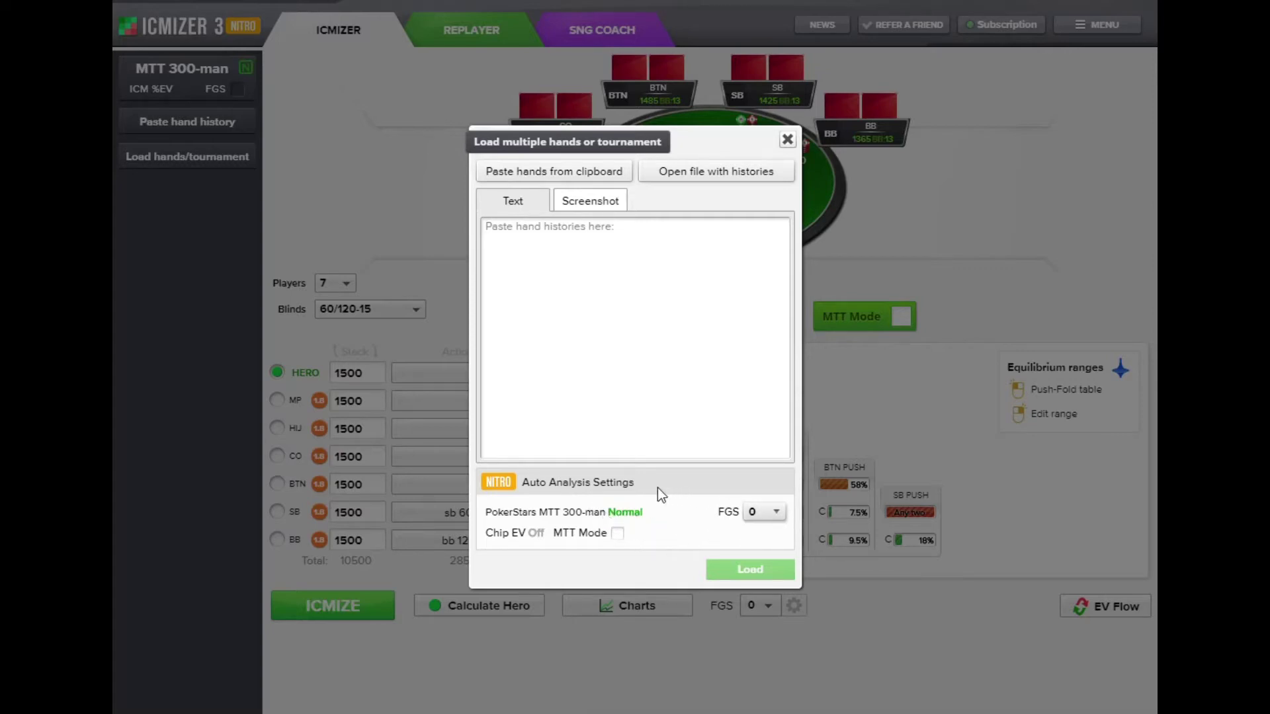
pyautogui.click(728, 176)
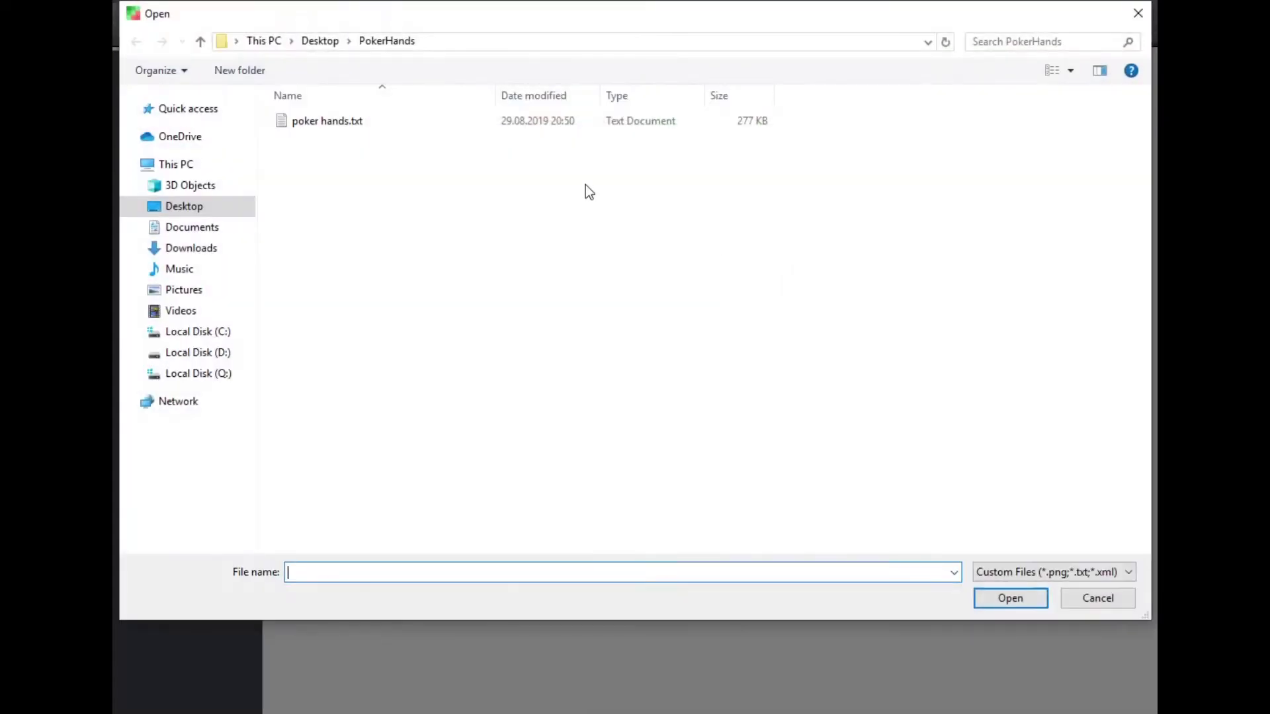
pyautogui.doubleClick(336, 130)
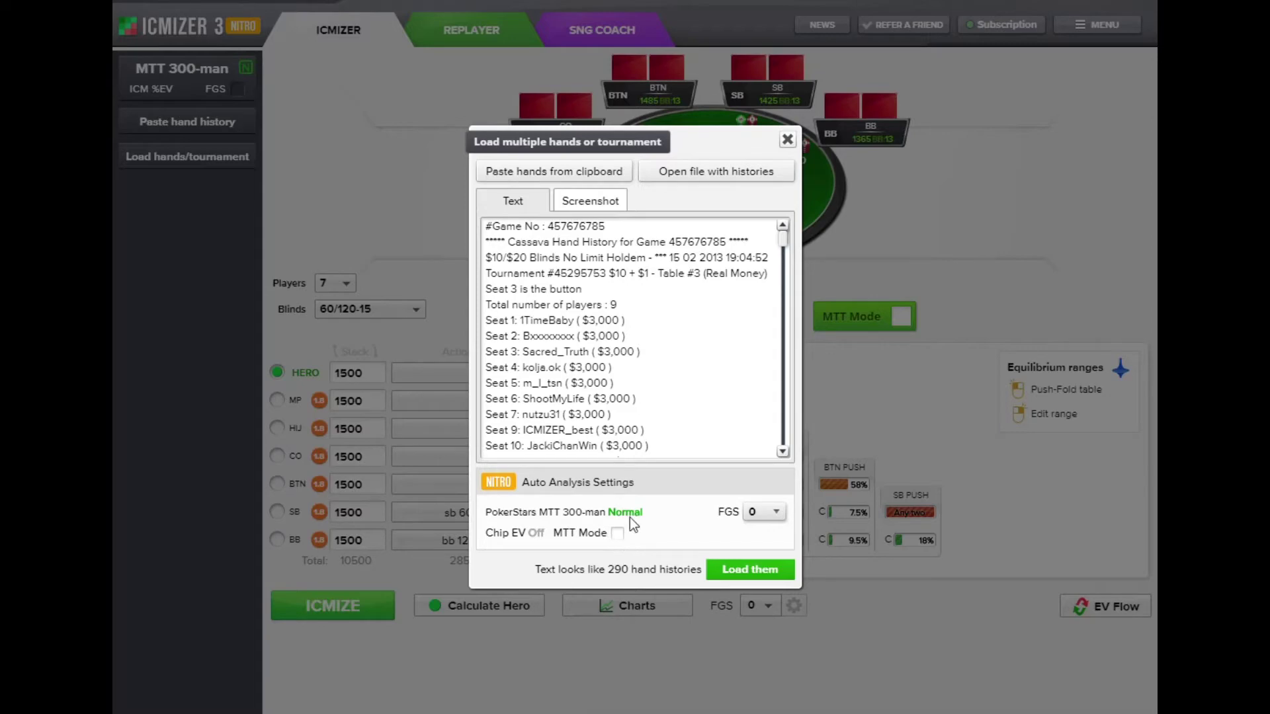
pyautogui.scroll(-3, 773, 339)
pyautogui.scroll(3, 784, 229)
pyautogui.scroll(-10, 786, 331)
pyautogui.scroll(-5, 784, 429)
pyautogui.moveTo(783, 437); pyautogui.dragTo(788, 237)
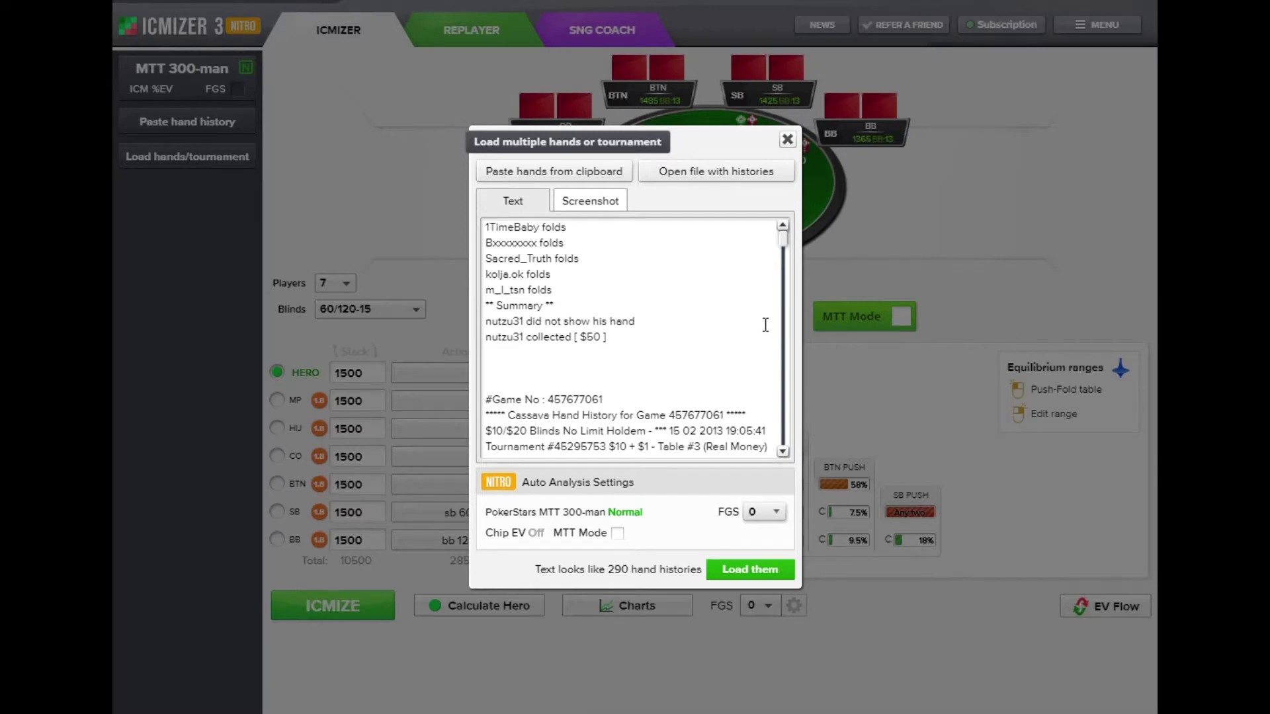
pyautogui.click(765, 569)
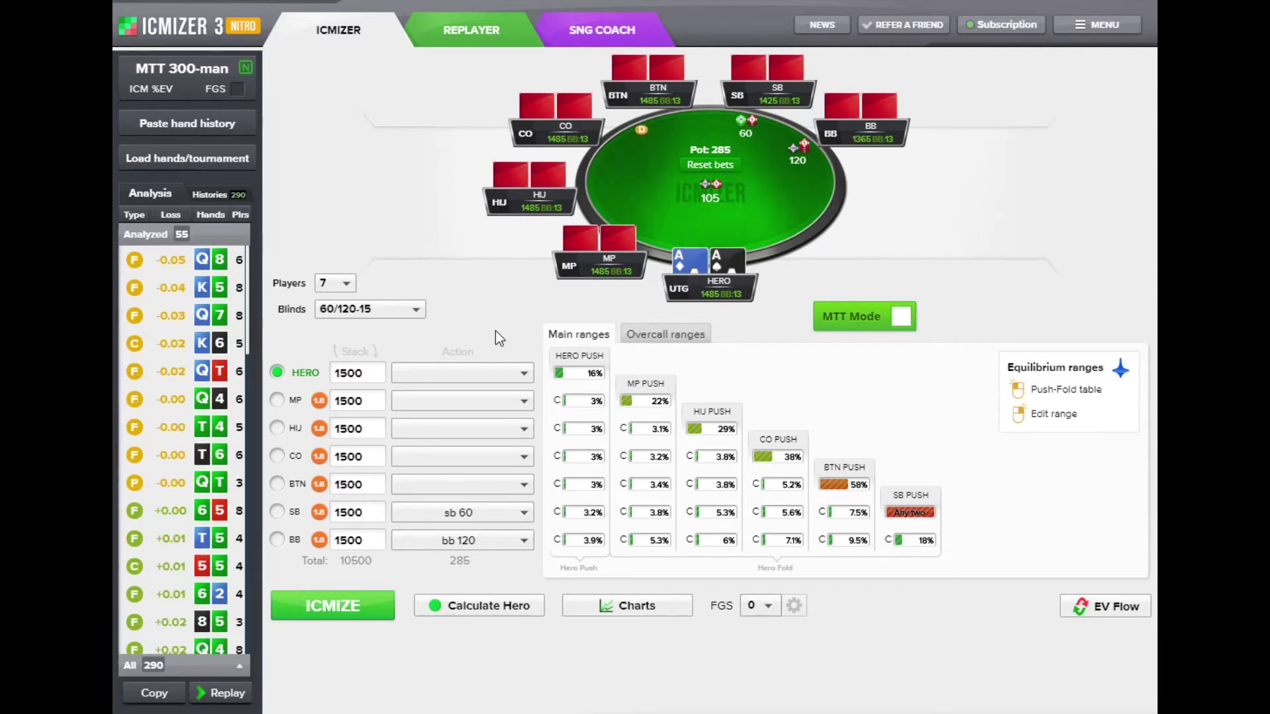
# Step through the analyzed hands from Q8 down to Q4 and back to QT, examining each push-fold result.
pyautogui.click(208, 264)
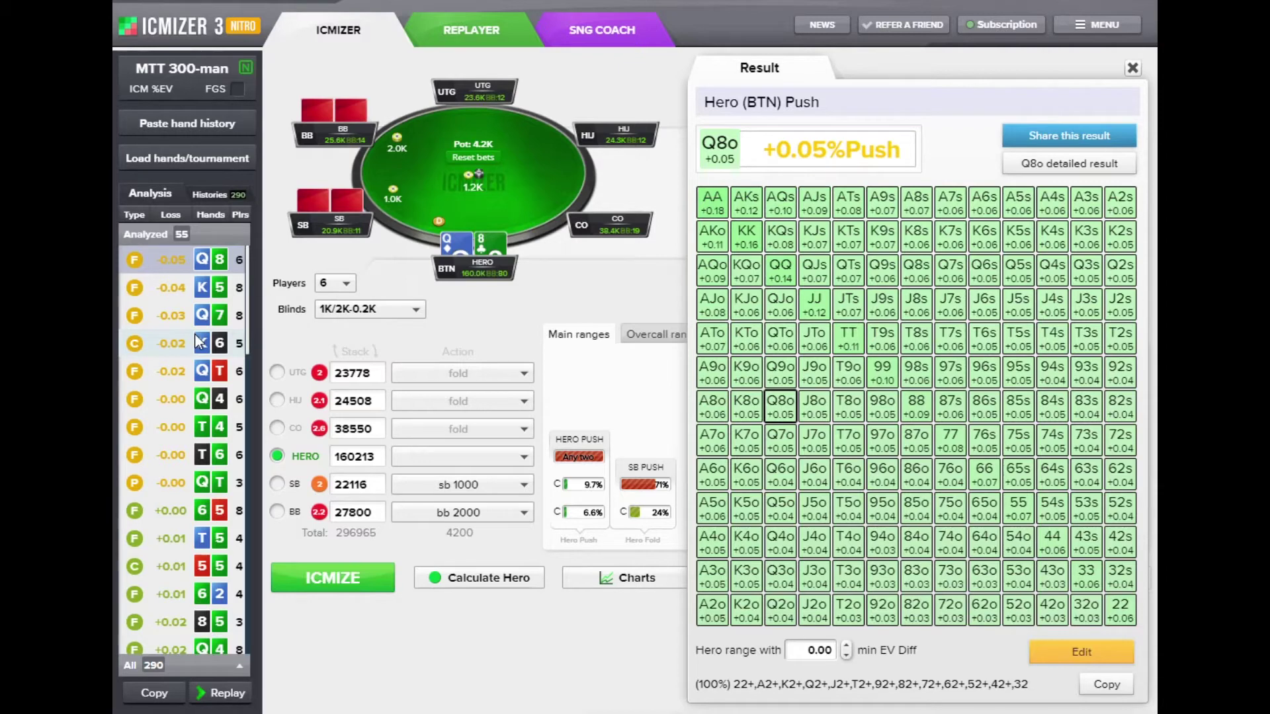
pyautogui.scroll(-2, 189, 372)
pyautogui.scroll(2, 188, 369)
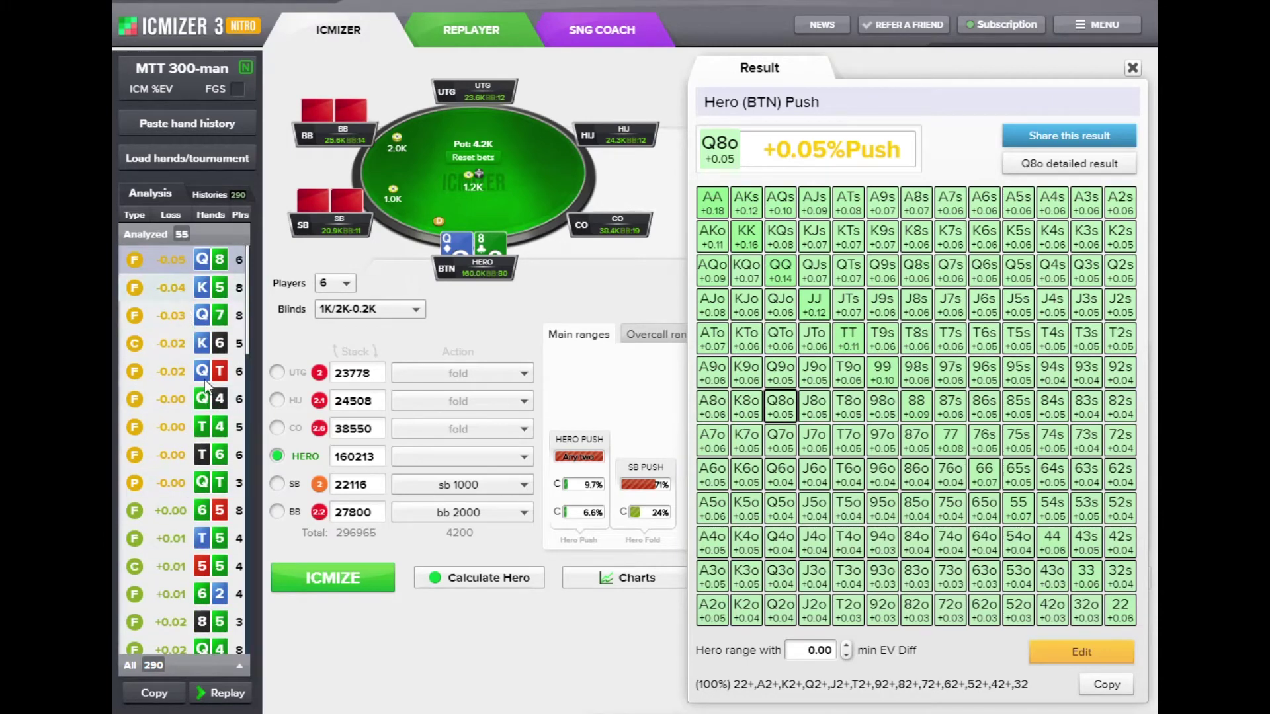
pyautogui.press('Down')
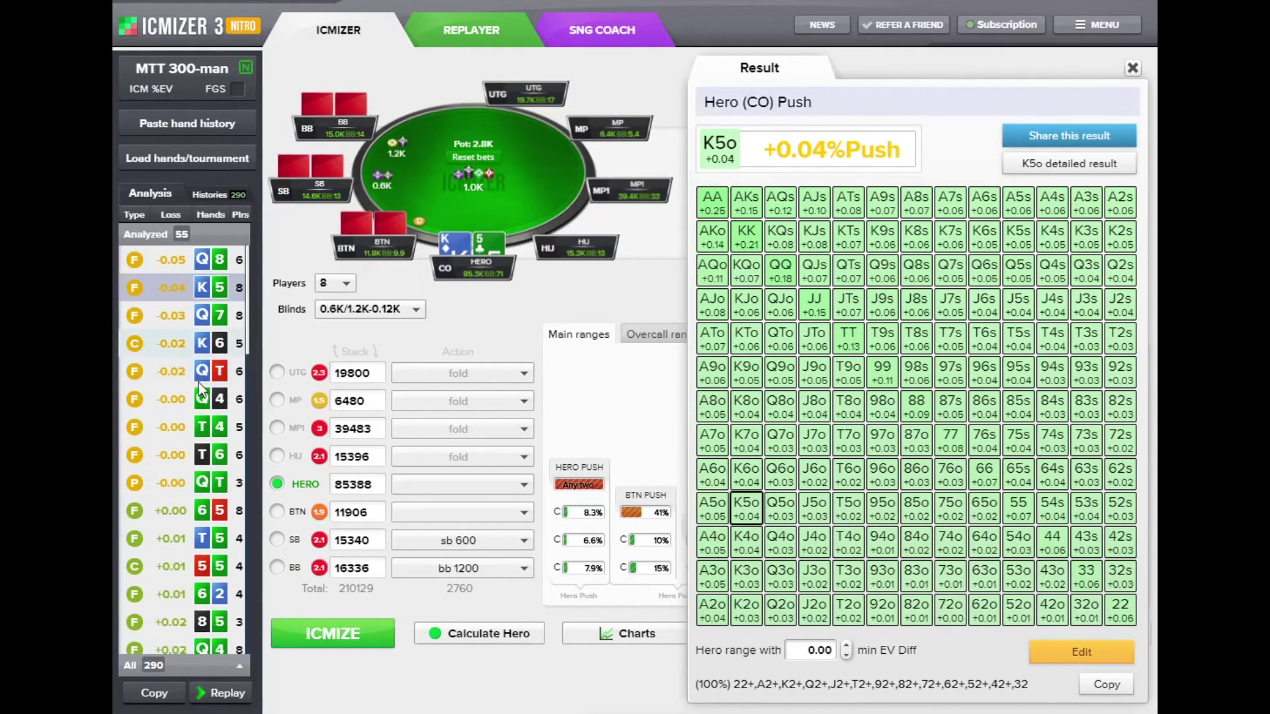
pyautogui.press('Down')
pyautogui.press('Down')
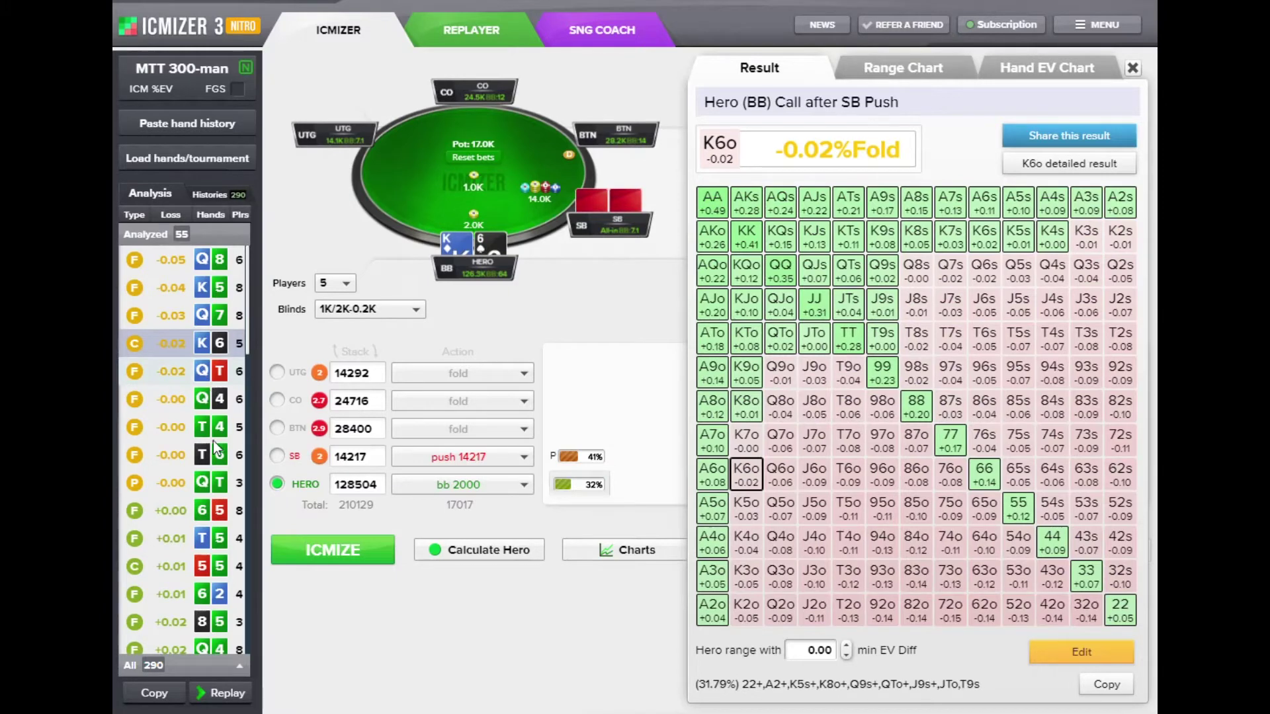
pyautogui.press('Down')
pyautogui.press('Down')
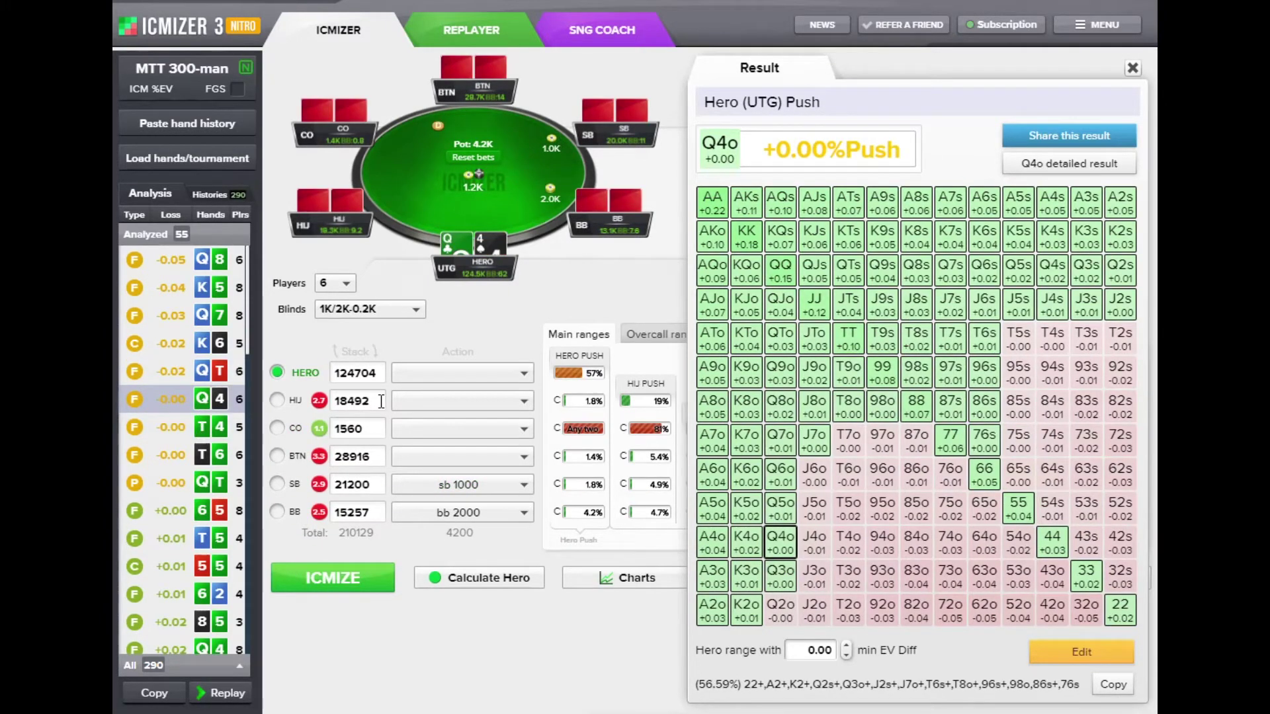
pyautogui.press('Up')
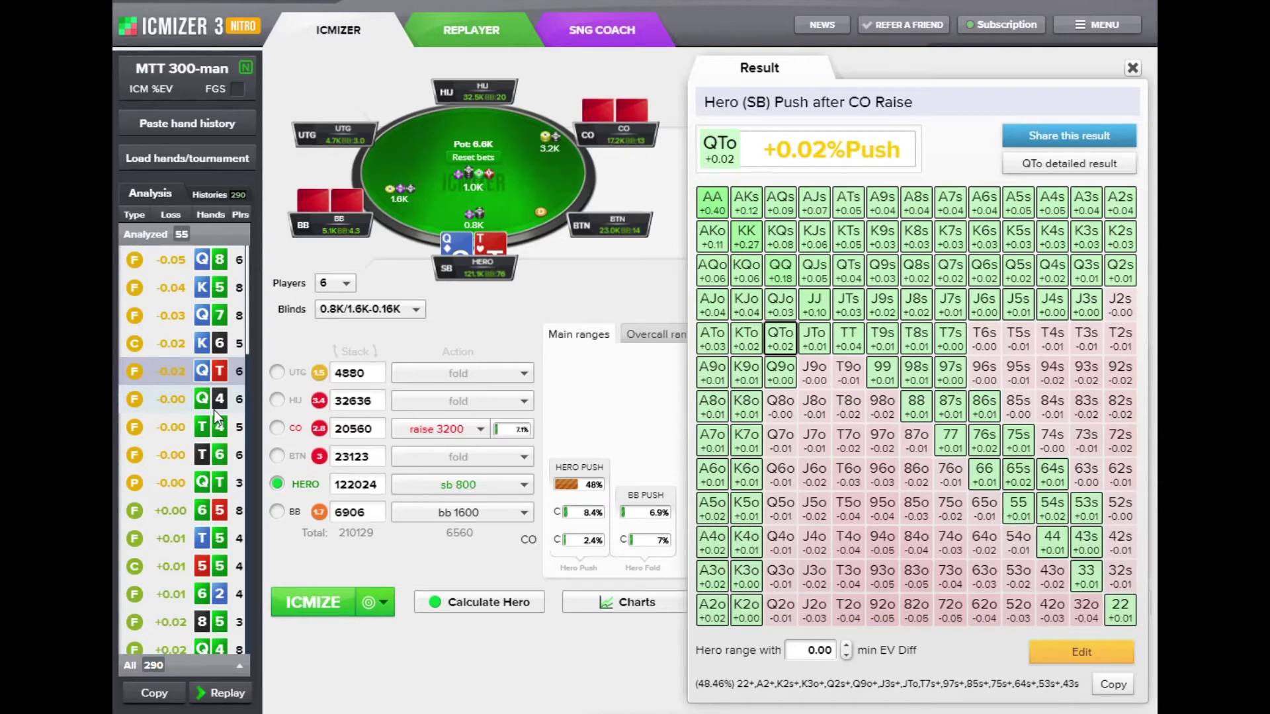
# Reload poker hands.txt for analysis with MTT Mode enabled and total chips set to 400500.
pyautogui.click(202, 158)
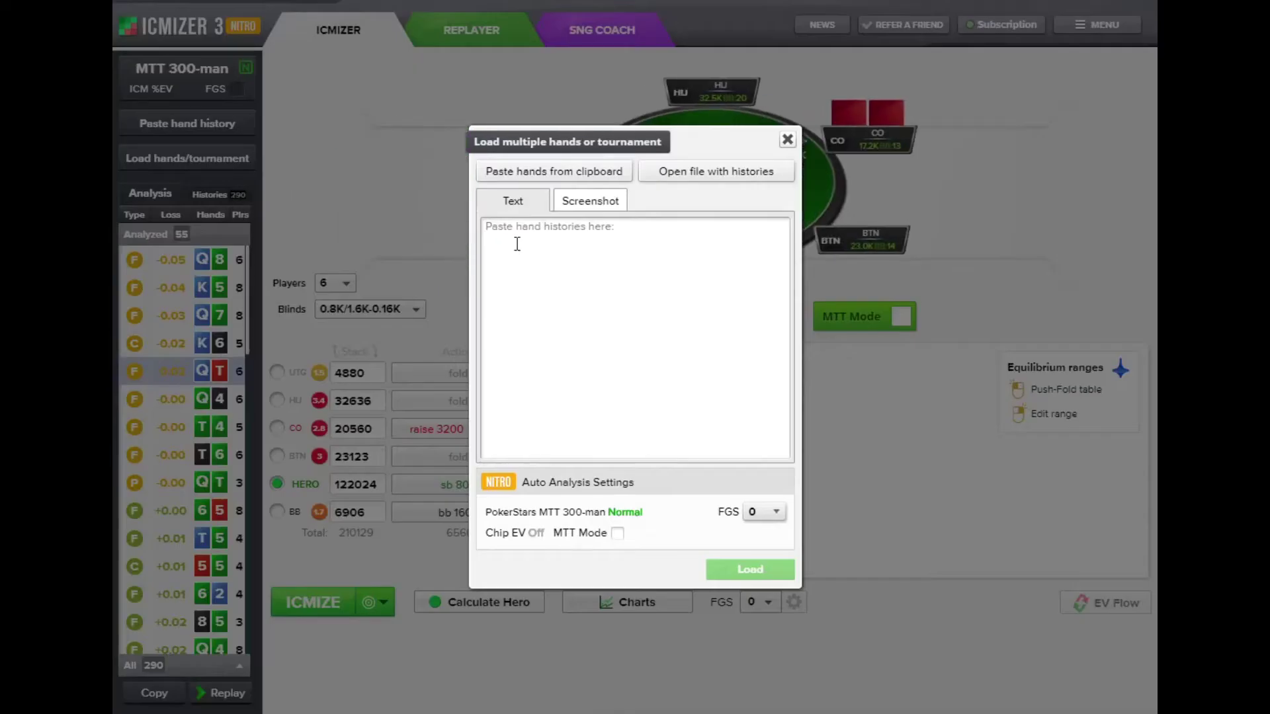
pyautogui.click(714, 178)
pyautogui.doubleClick(370, 120)
pyautogui.click(617, 533)
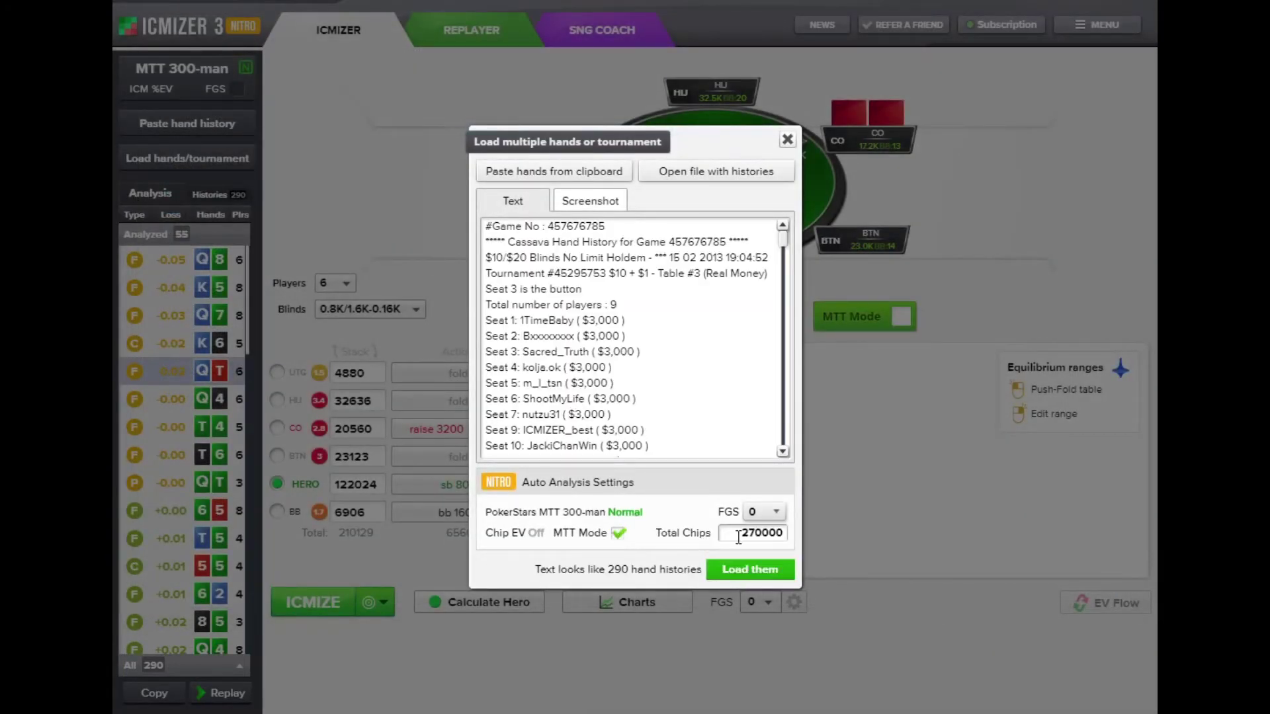
pyautogui.moveTo(738, 537); pyautogui.dragTo(818, 542)
pyautogui.write('400500')
pyautogui.click(759, 577)
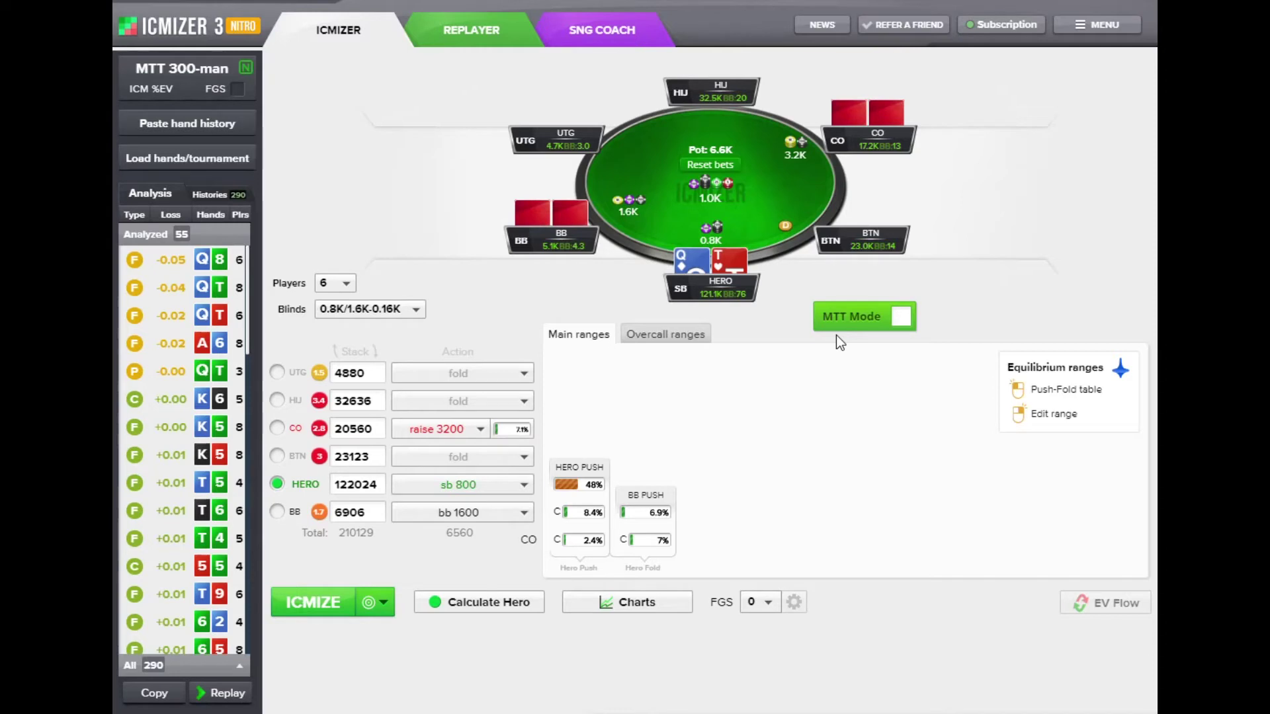
# Turn on MTT Mode for the open QT hand and set the remaining players to 500.
pyautogui.click(899, 322)
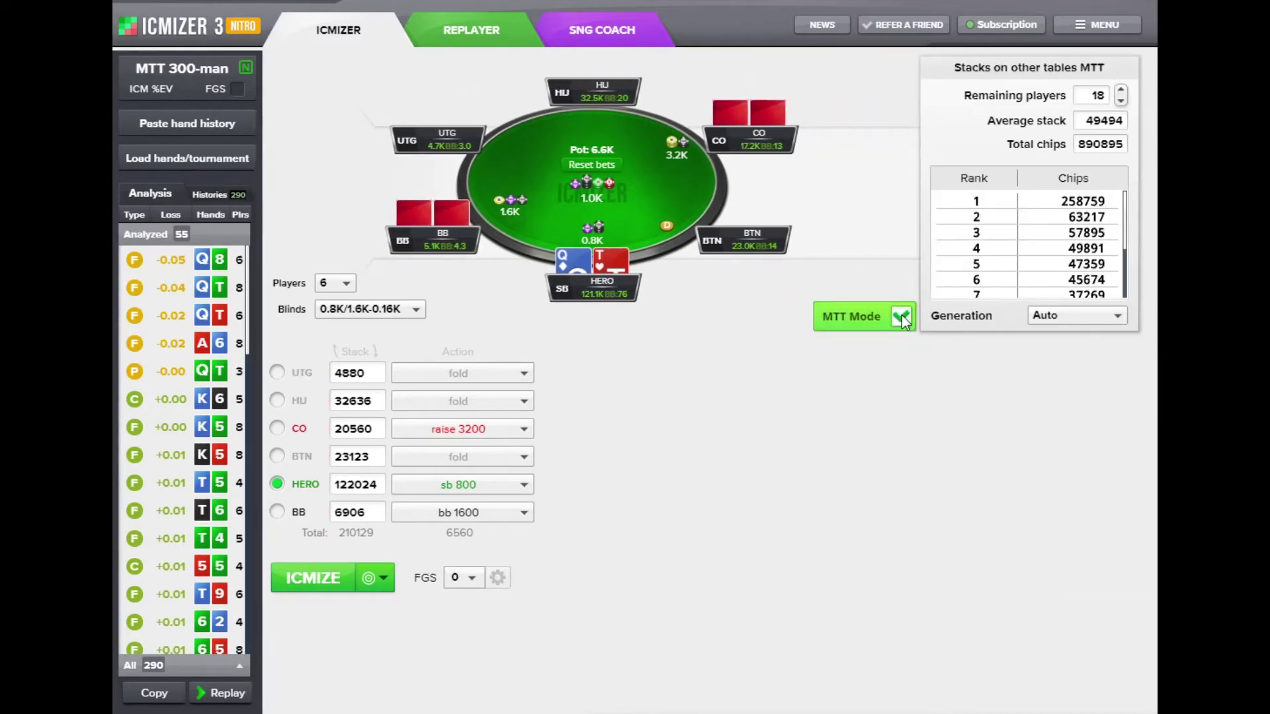
pyautogui.click(1120, 90)
pyautogui.click(1121, 91)
pyautogui.click(1121, 91)
pyautogui.write('500')
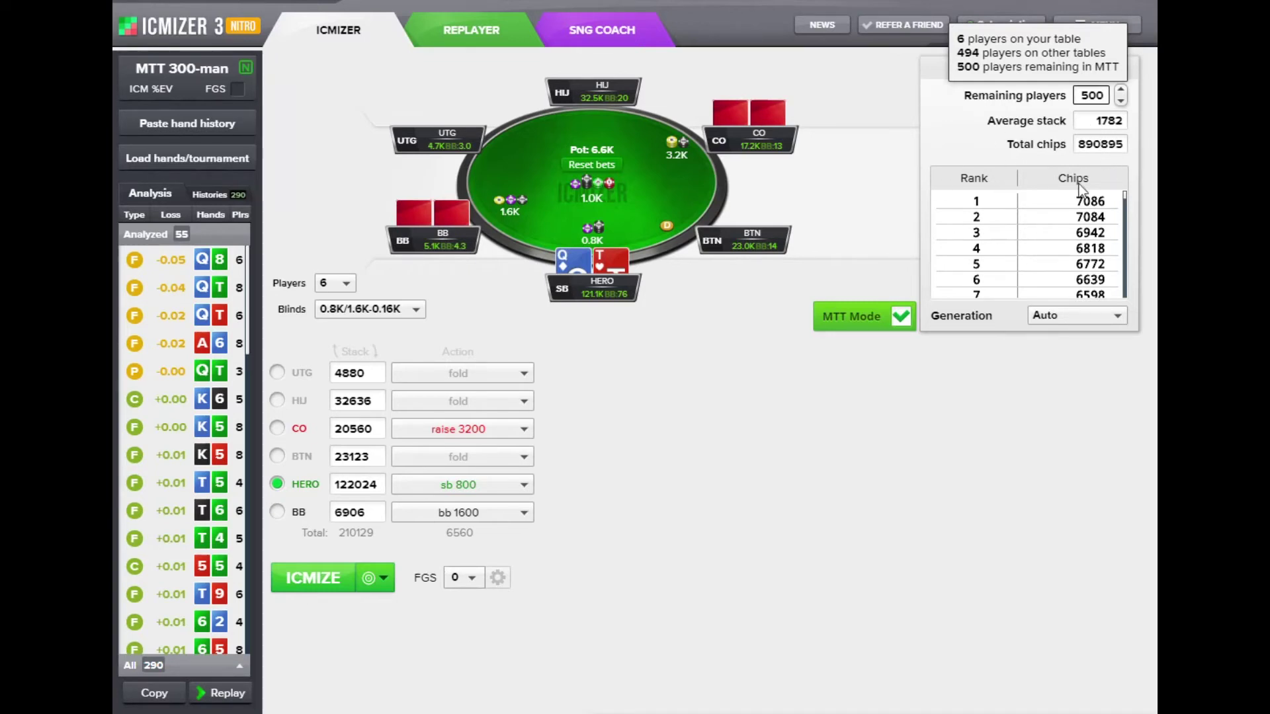
# Fine-tune the number of remaining players in the tournament to 496.
pyautogui.click(1120, 101)
pyautogui.click(1120, 100)
pyautogui.click(1121, 100)
pyautogui.click(1121, 91)
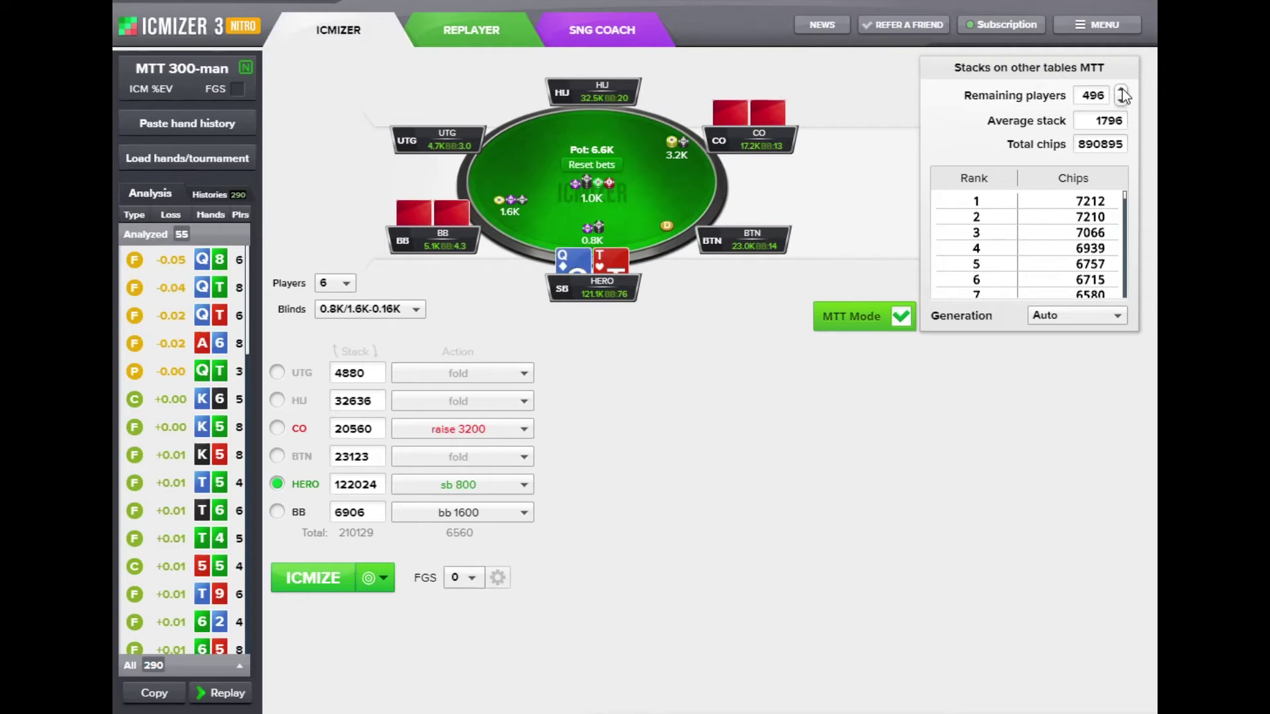
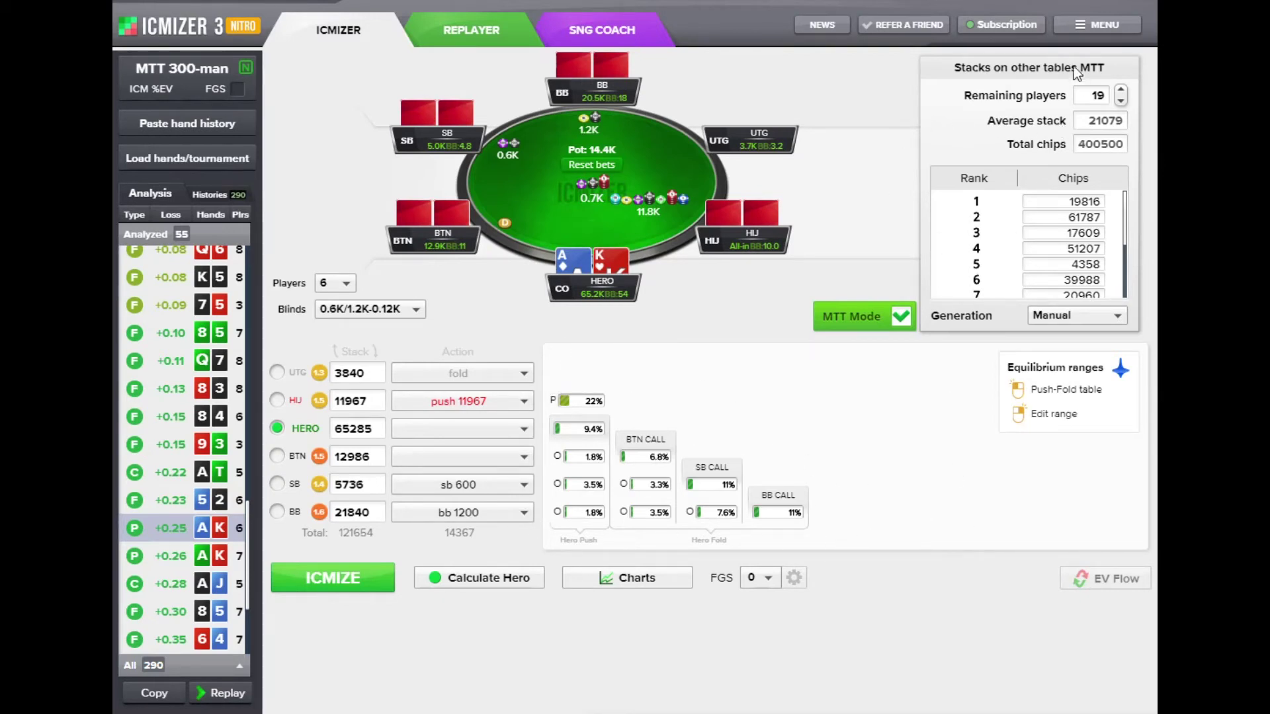
# Turn off MTT Mode for the open AK hand and switch the results display to Chip EV.
pyautogui.click(901, 320)
pyautogui.click(173, 74)
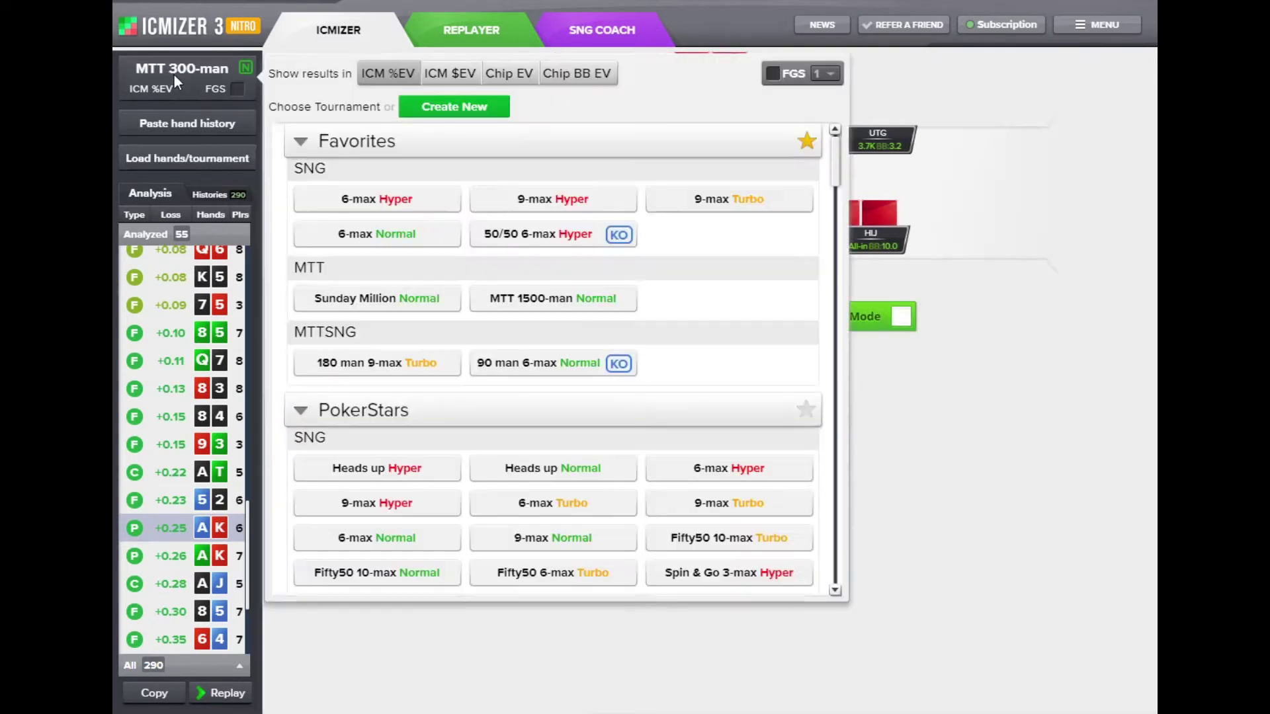
pyautogui.click(521, 73)
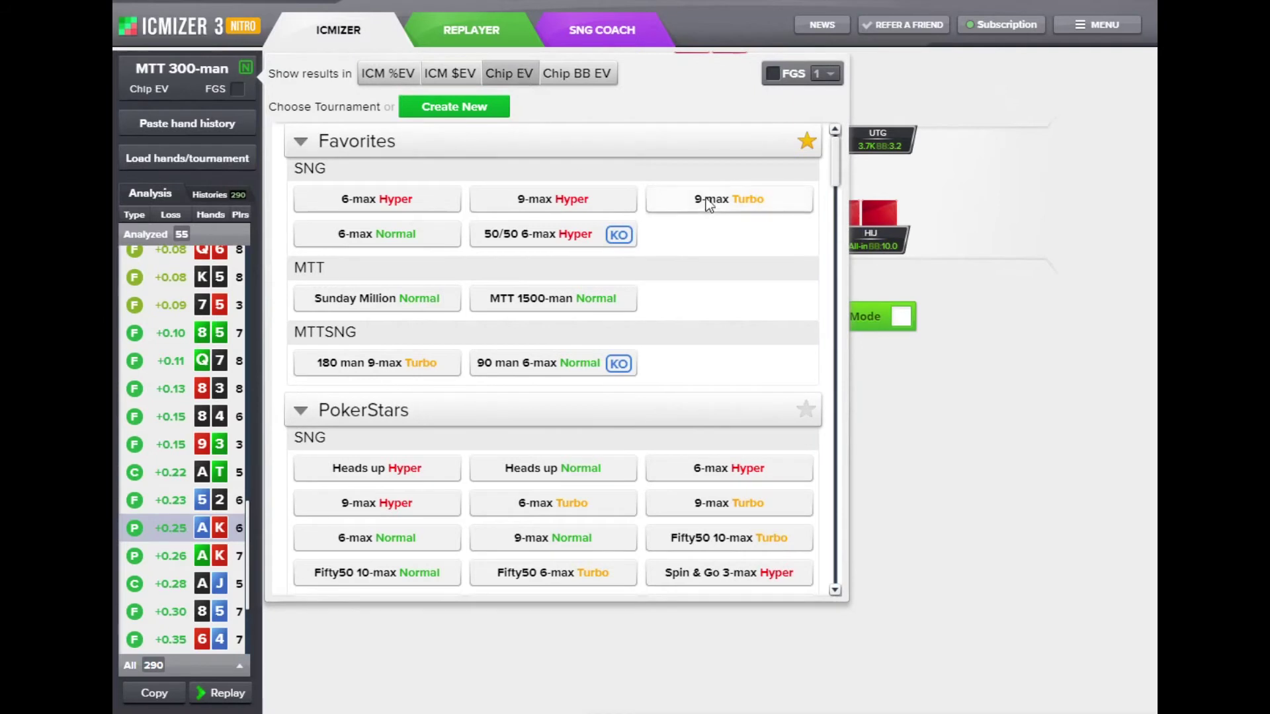
pyautogui.click(925, 253)
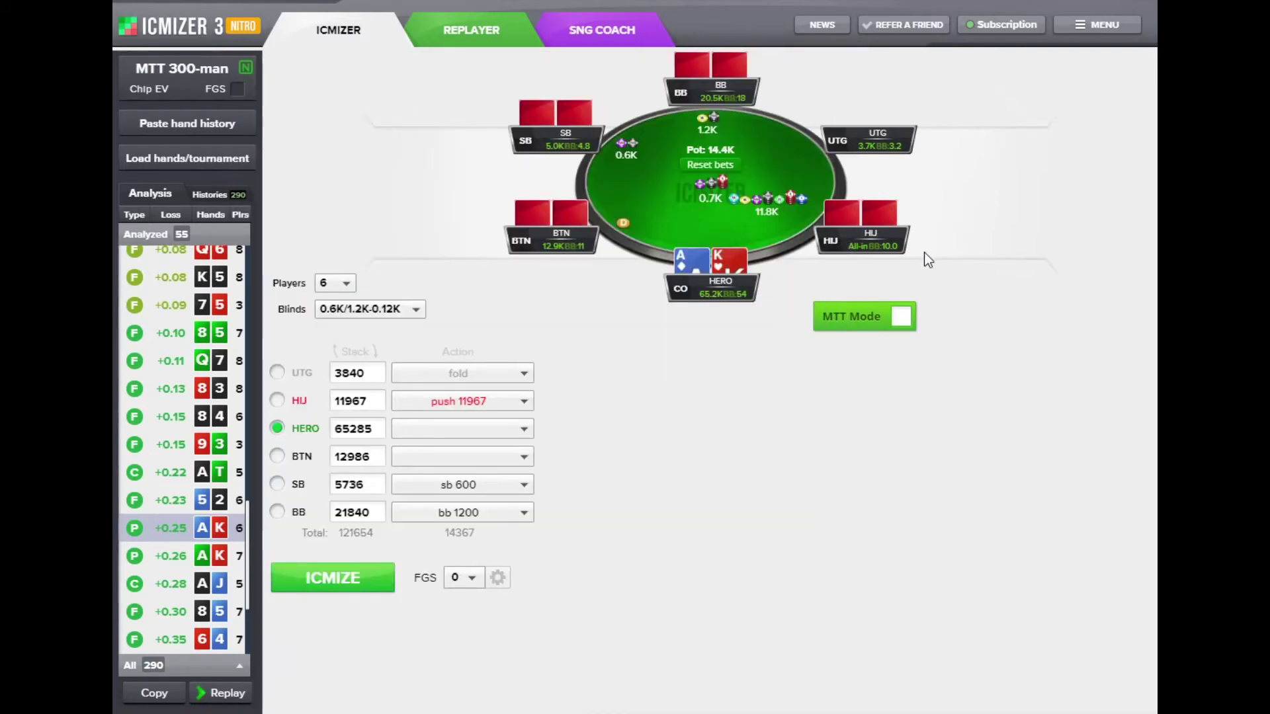
# Reload the hand history file for automatic analysis with the Chip EV setting.
pyautogui.click(202, 162)
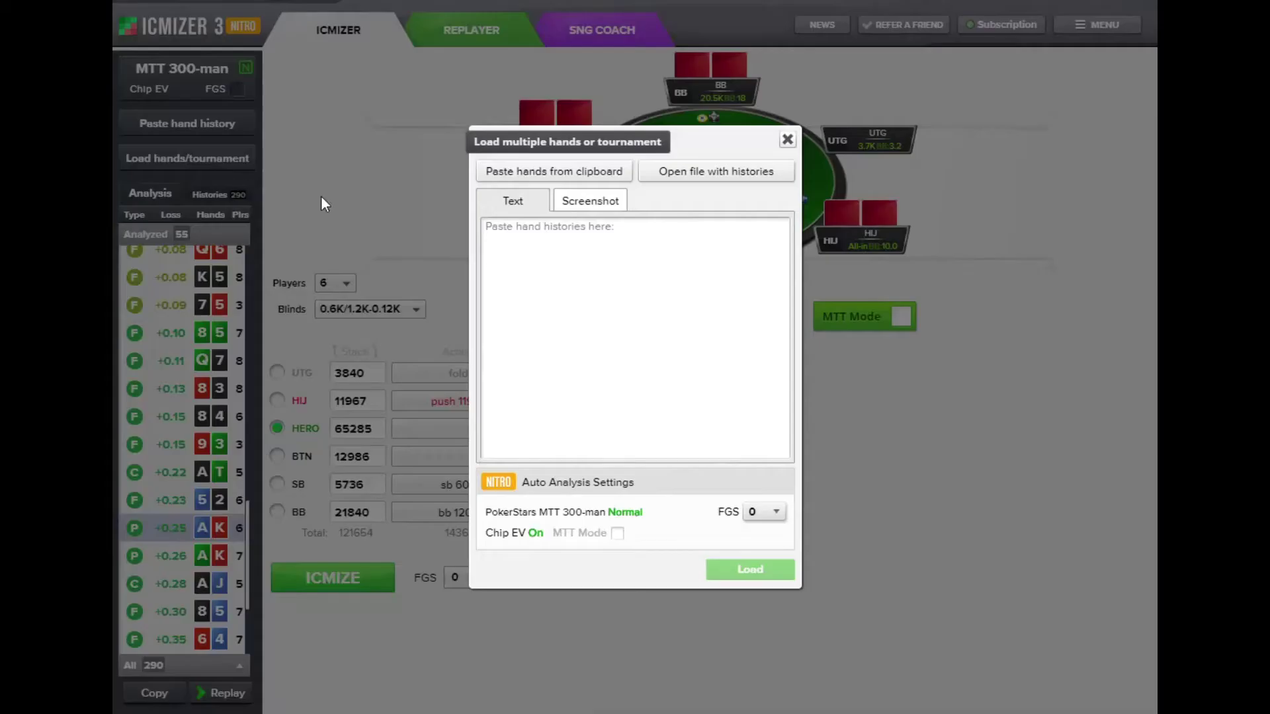
pyautogui.click(731, 173)
pyautogui.doubleClick(363, 132)
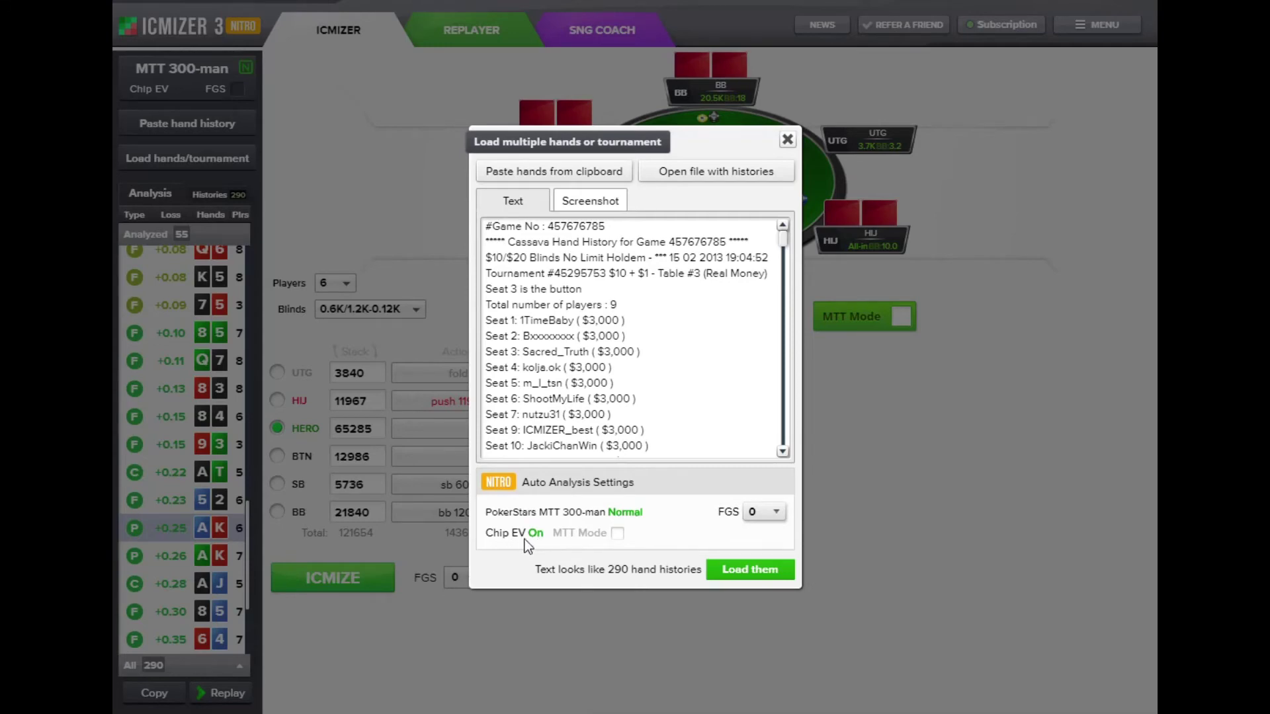
pyautogui.click(723, 573)
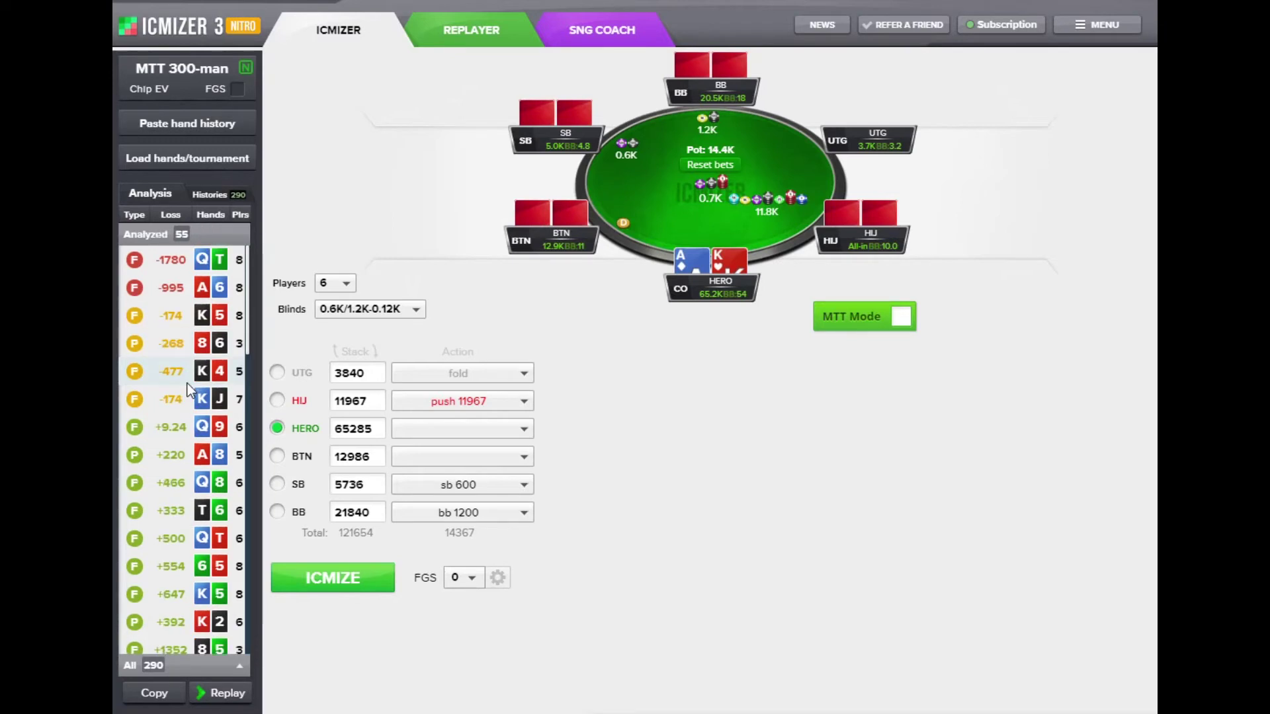
# Make the UTG player the hero in the AK hand and reset the bets.
pyautogui.click(296, 374)
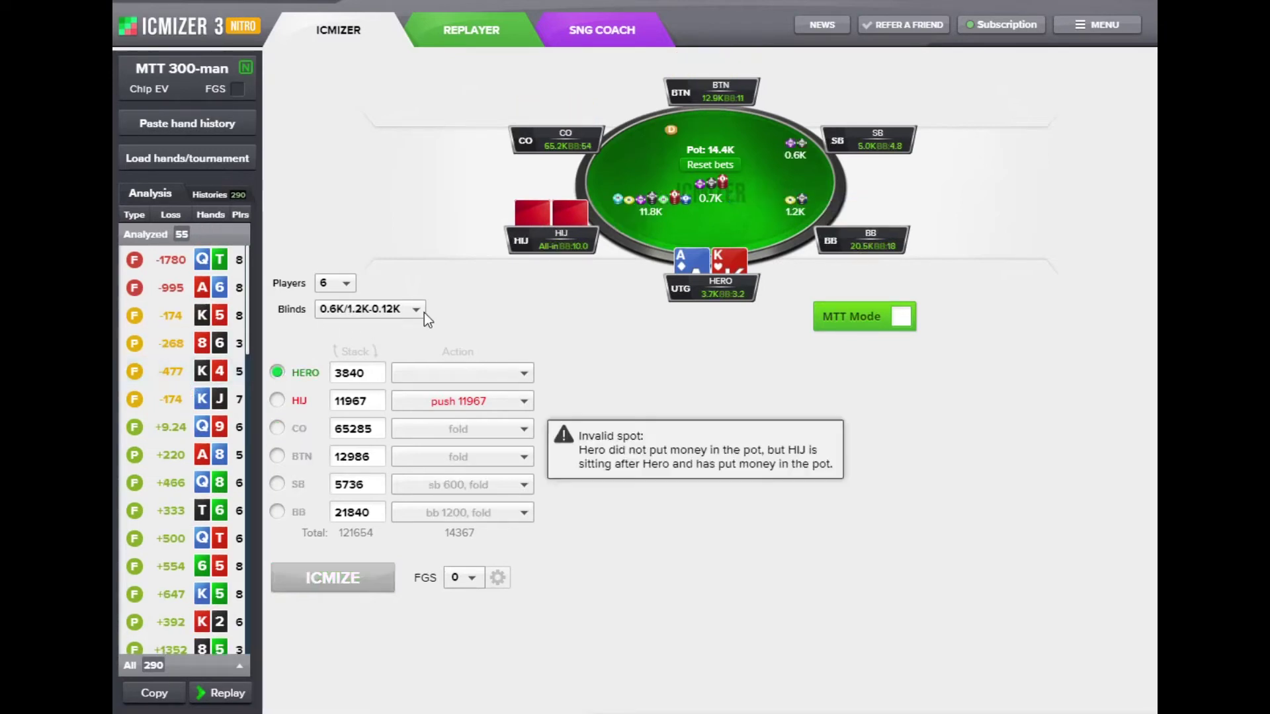
pyautogui.click(683, 200)
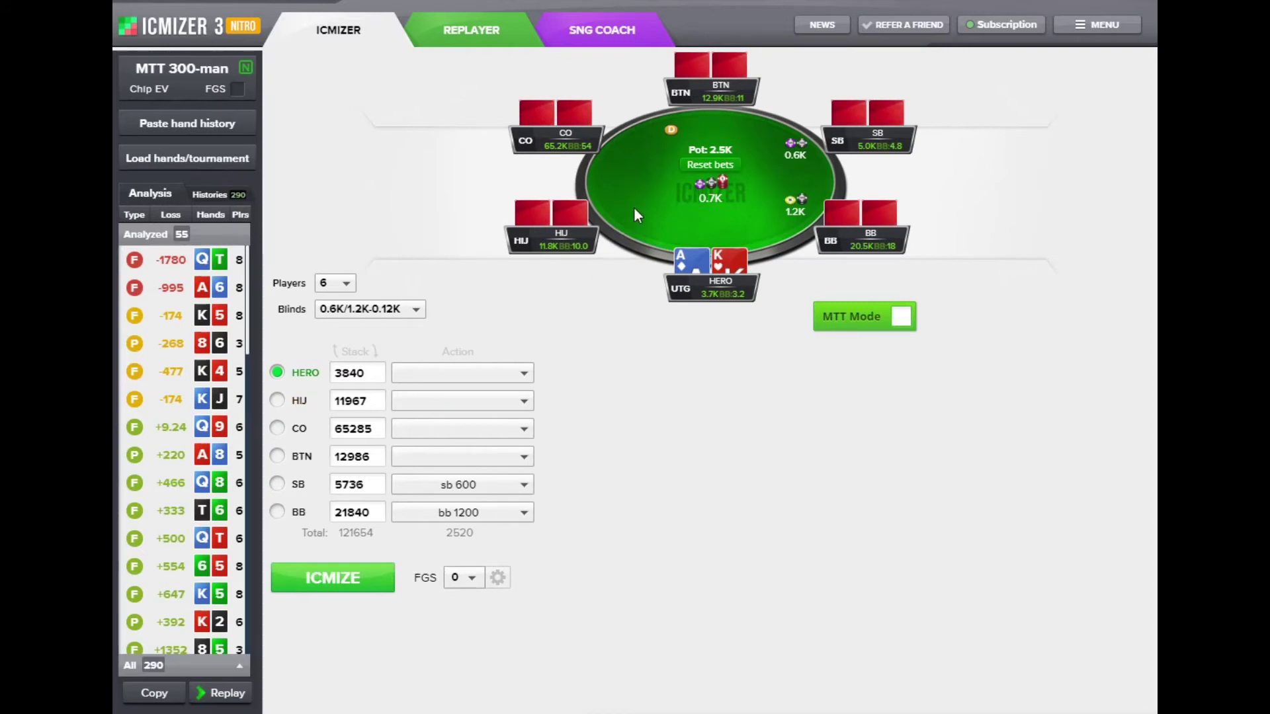
# Switch to SNG Coach and open the custom quiz settings for the IPoker 9-max Turbo tournament.
pyautogui.click(612, 33)
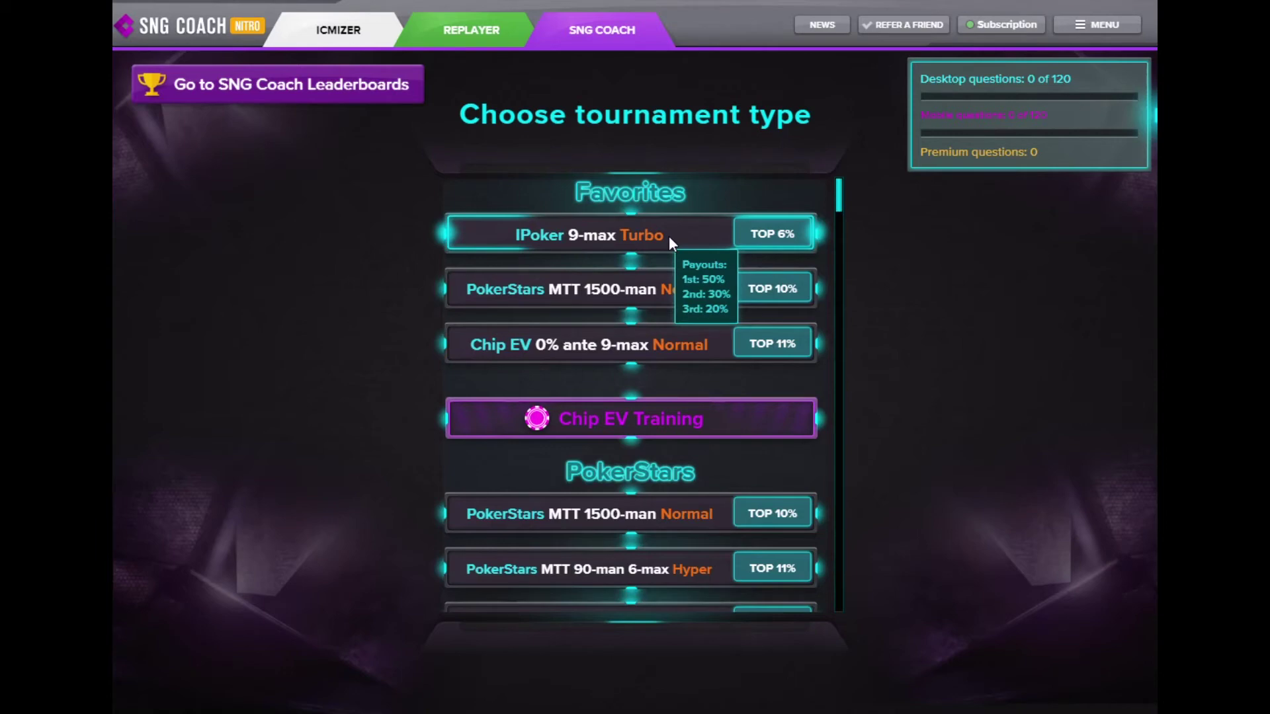
pyautogui.click(653, 241)
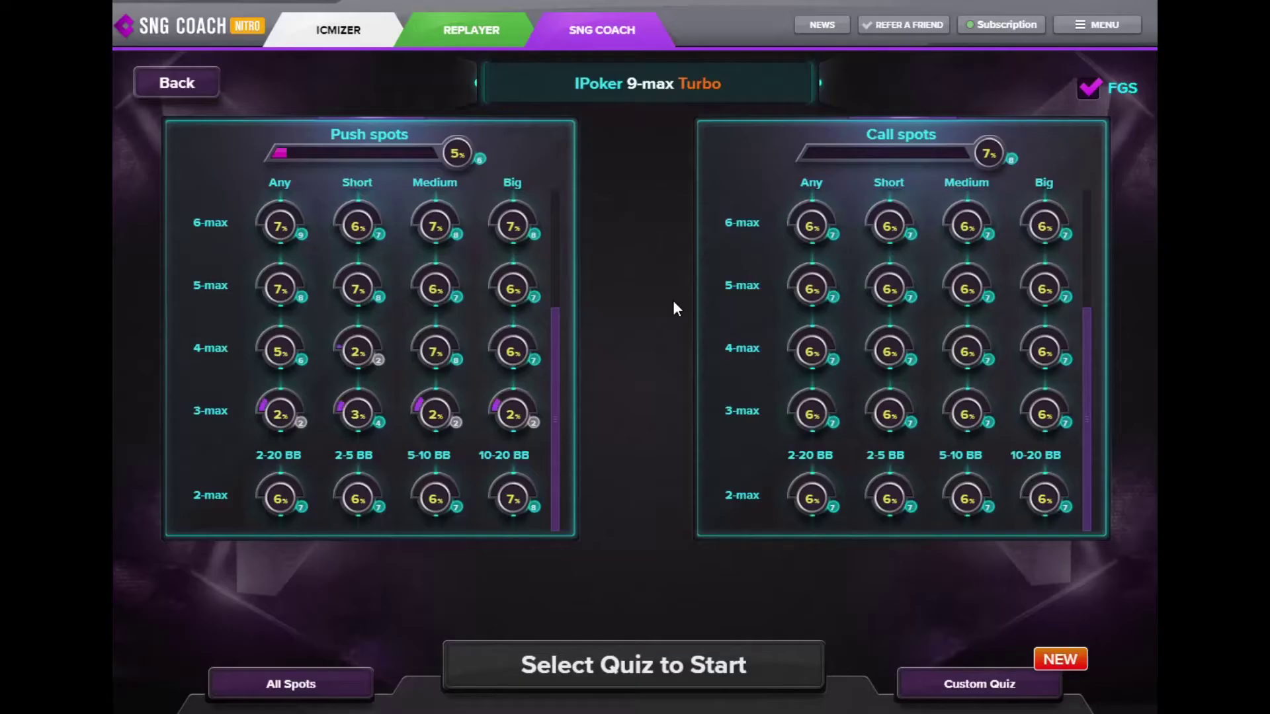
pyautogui.moveTo(287, 292)
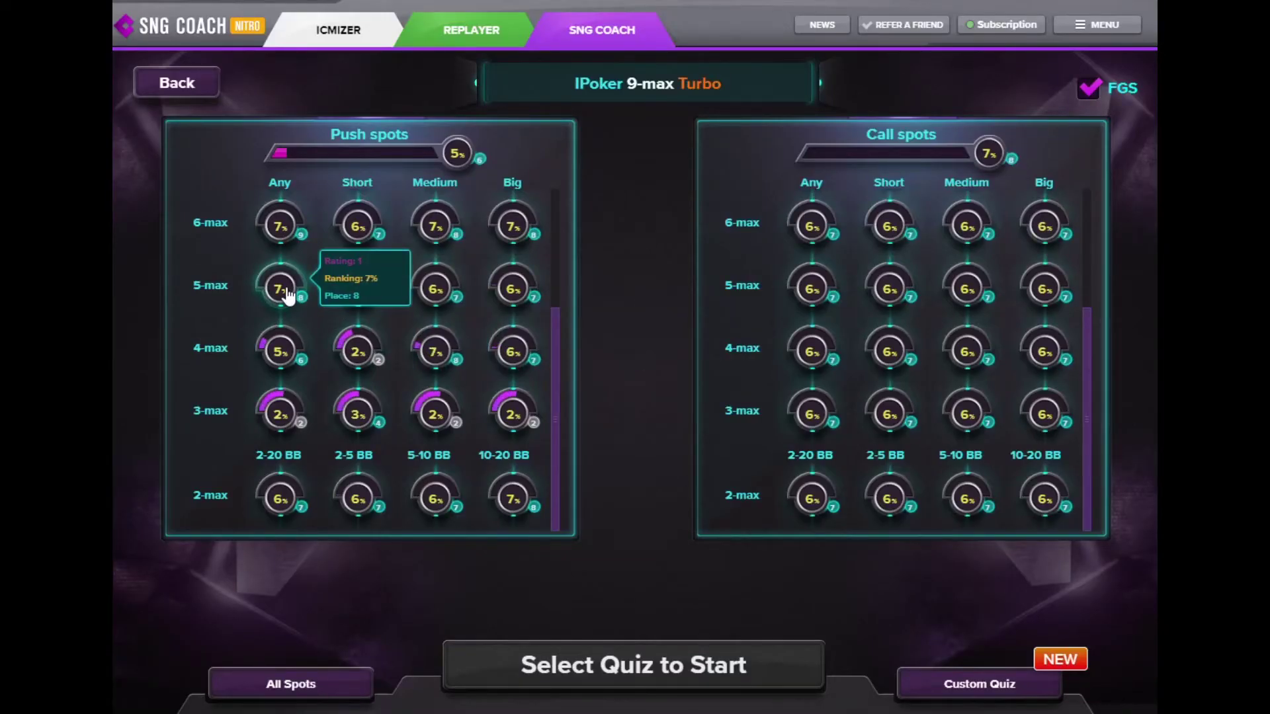
pyautogui.click(972, 687)
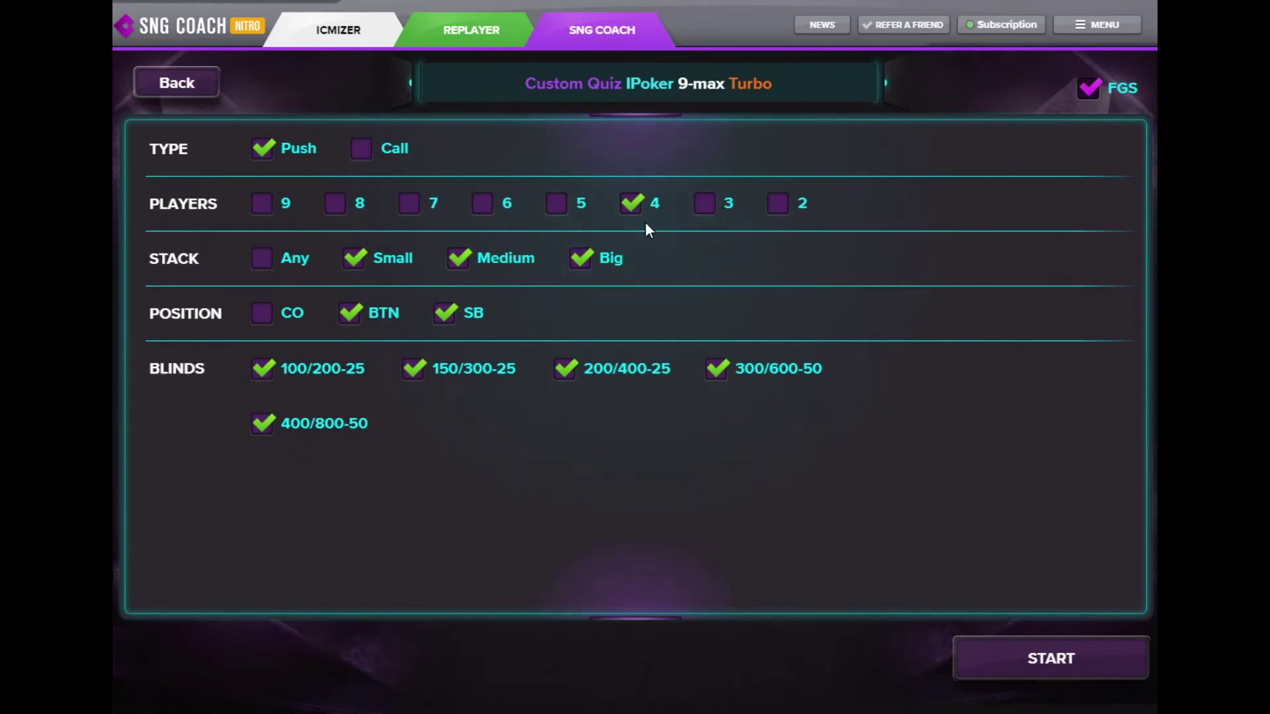
# Start a custom push quiz for 4 to 7 players, small stacks, BTN and SB positions, with only 200/400-25 blinds.
pyautogui.click(408, 203)
pyautogui.click(554, 205)
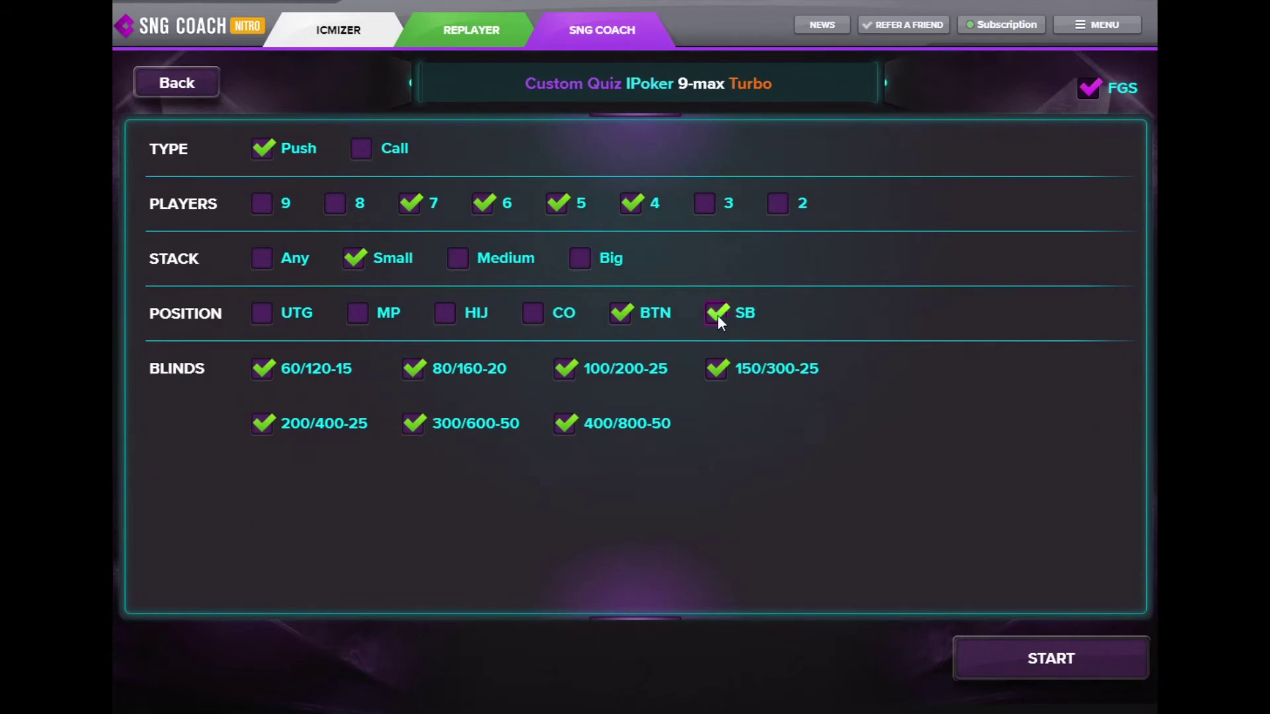
pyautogui.click(432, 371)
pyautogui.click(343, 369)
pyautogui.click(577, 367)
pyautogui.click(774, 367)
pyautogui.click(613, 427)
pyautogui.click(491, 430)
pyautogui.click(978, 655)
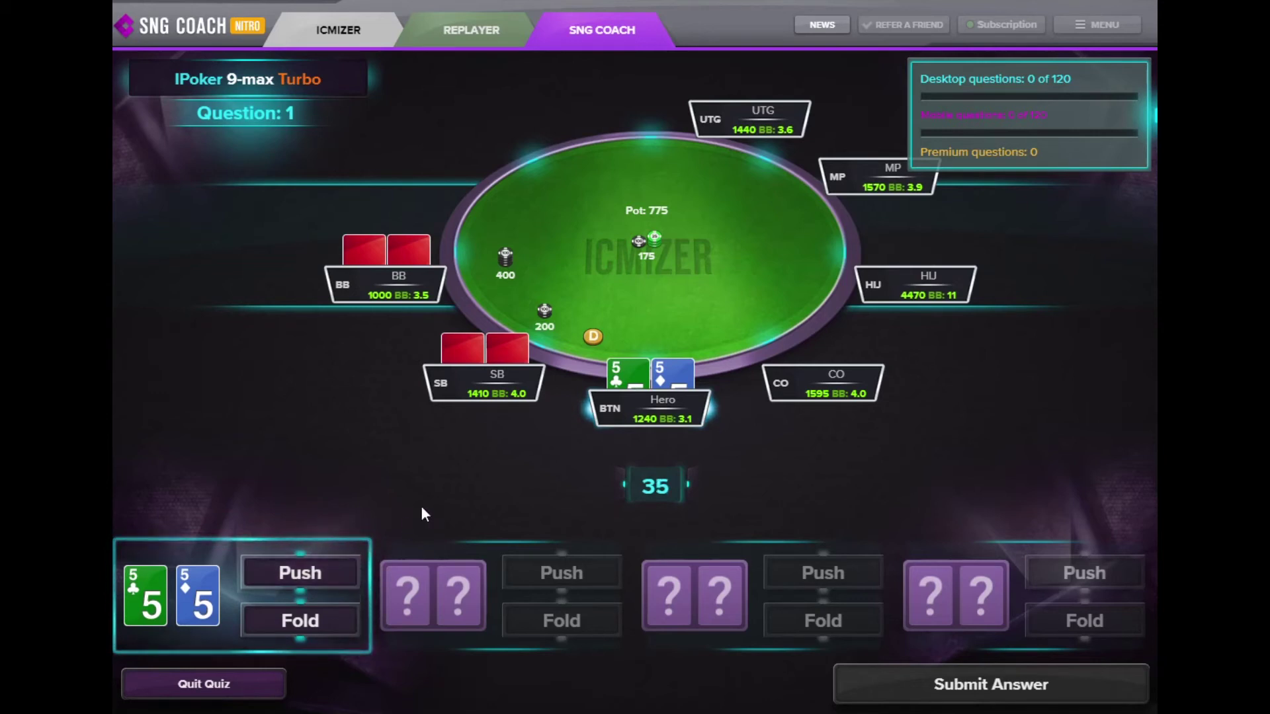
# Answer quiz question 1 with a push for all four hands and submit the answer.
pyautogui.click(320, 577)
pyautogui.click(553, 575)
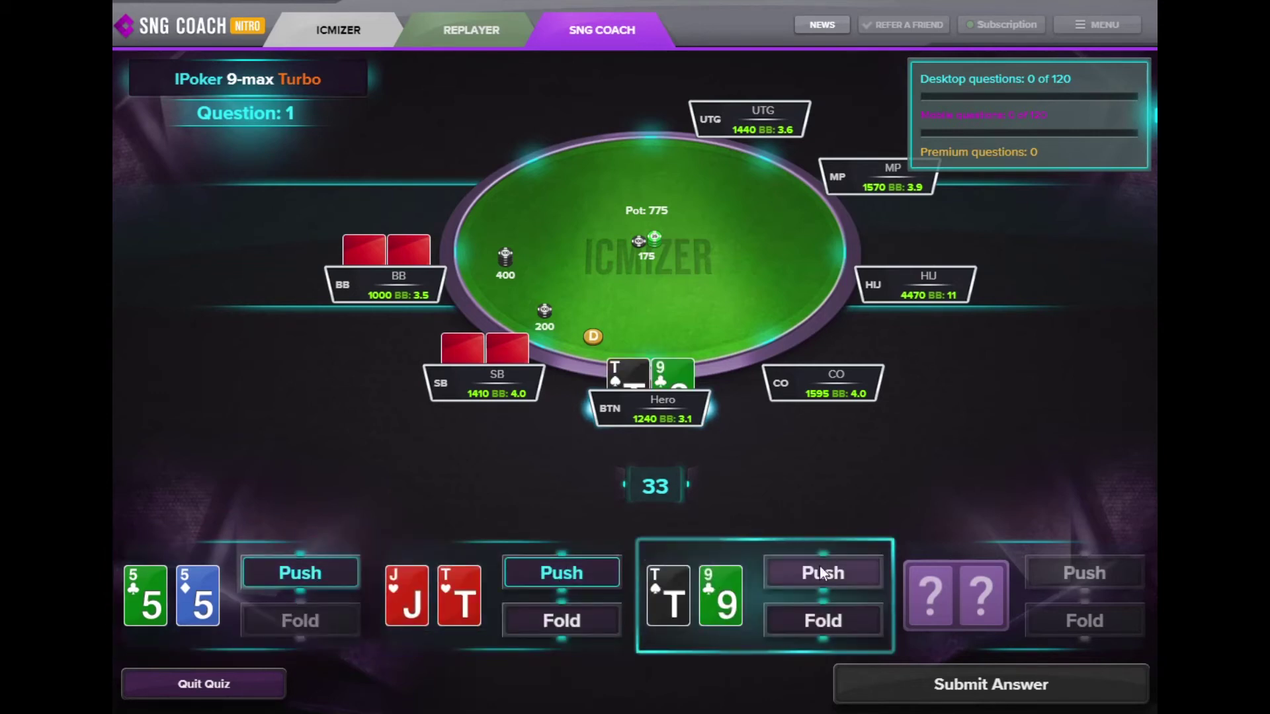
pyautogui.click(819, 569)
pyautogui.click(1038, 573)
pyautogui.click(989, 680)
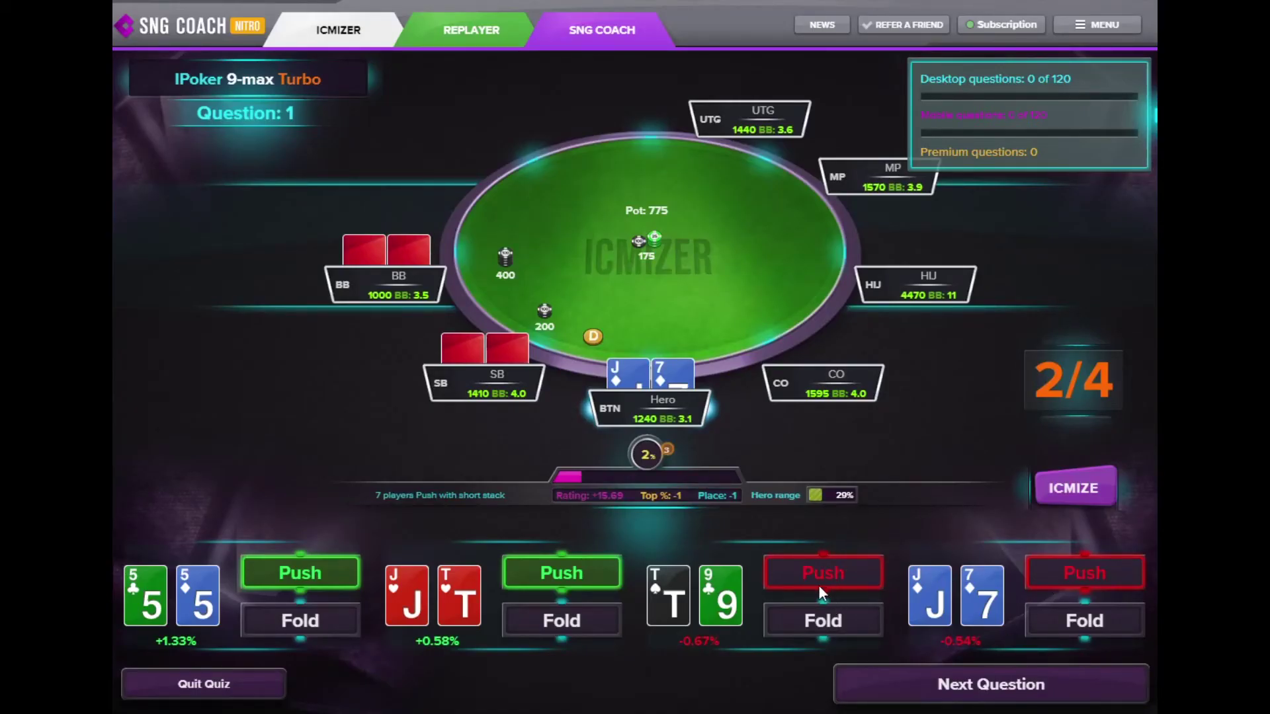
# Quit the quiz and look over the push spot rankings from 9-max down.
pyautogui.click(255, 693)
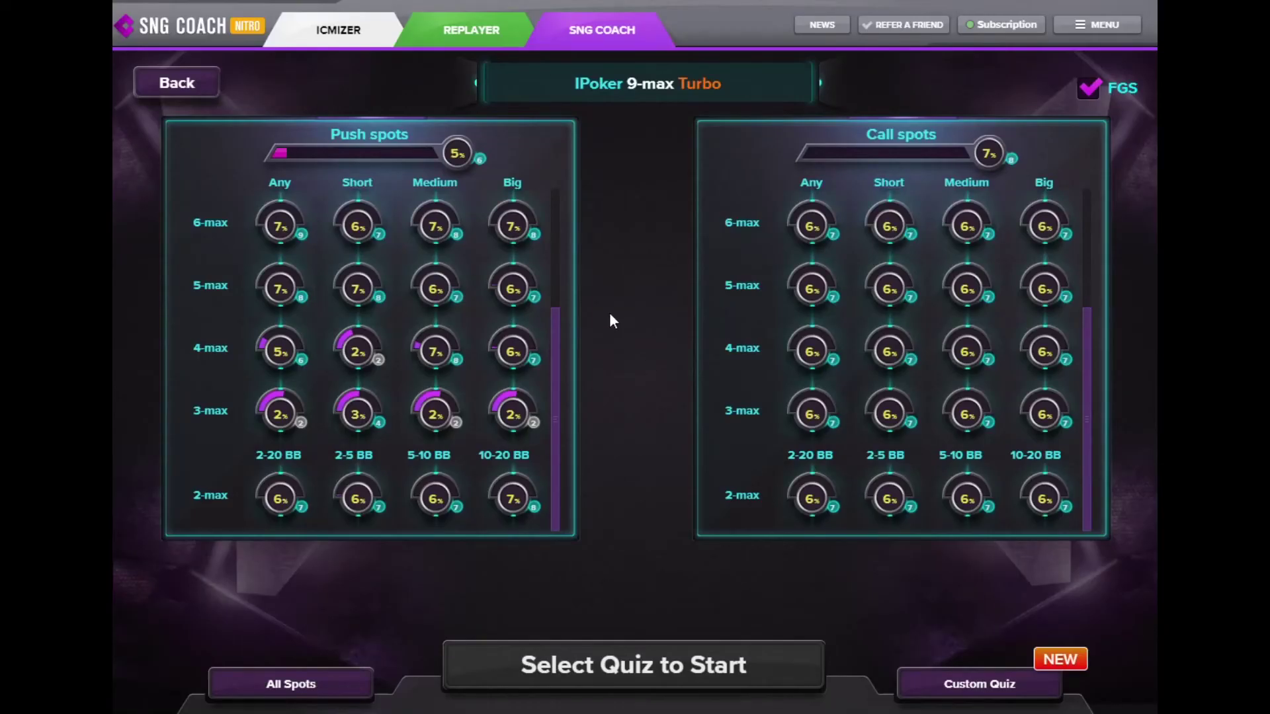
pyautogui.moveTo(554, 336); pyautogui.dragTo(569, 228)
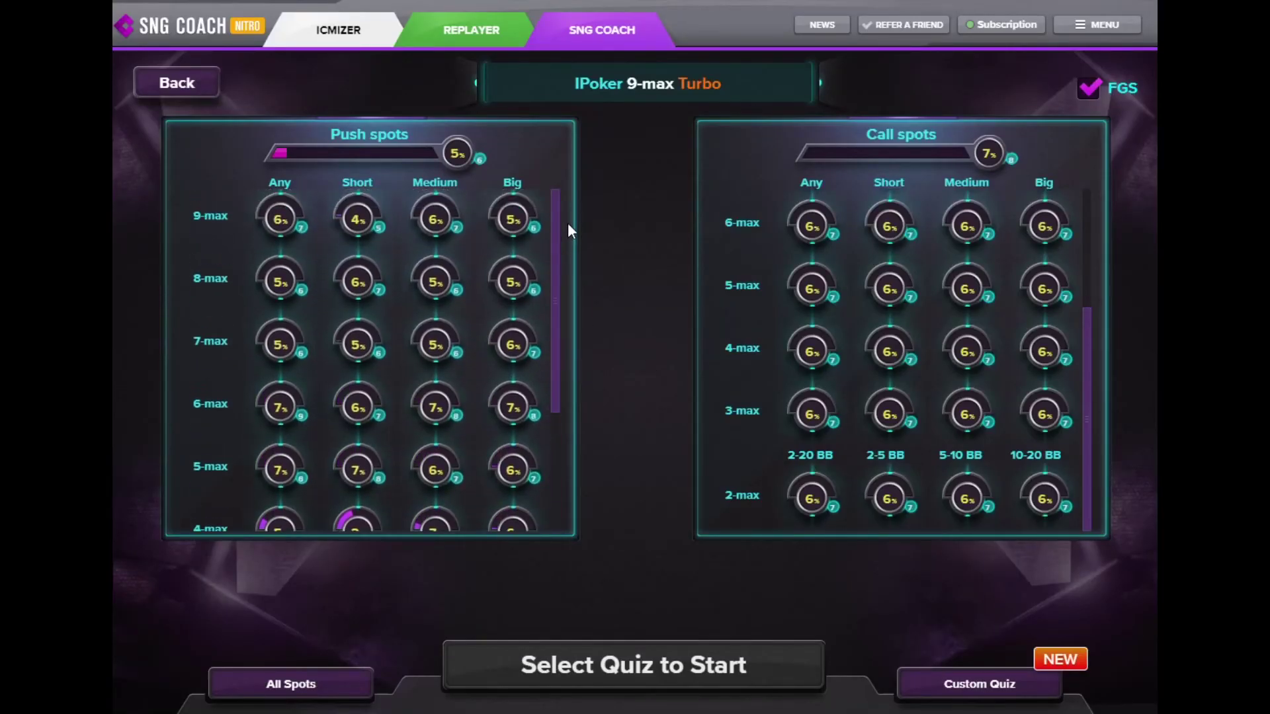
# Return to the ICMIZER calculator, calculate the UTG hero's push, and examine the opponents' calling ranges.
pyautogui.click(351, 30)
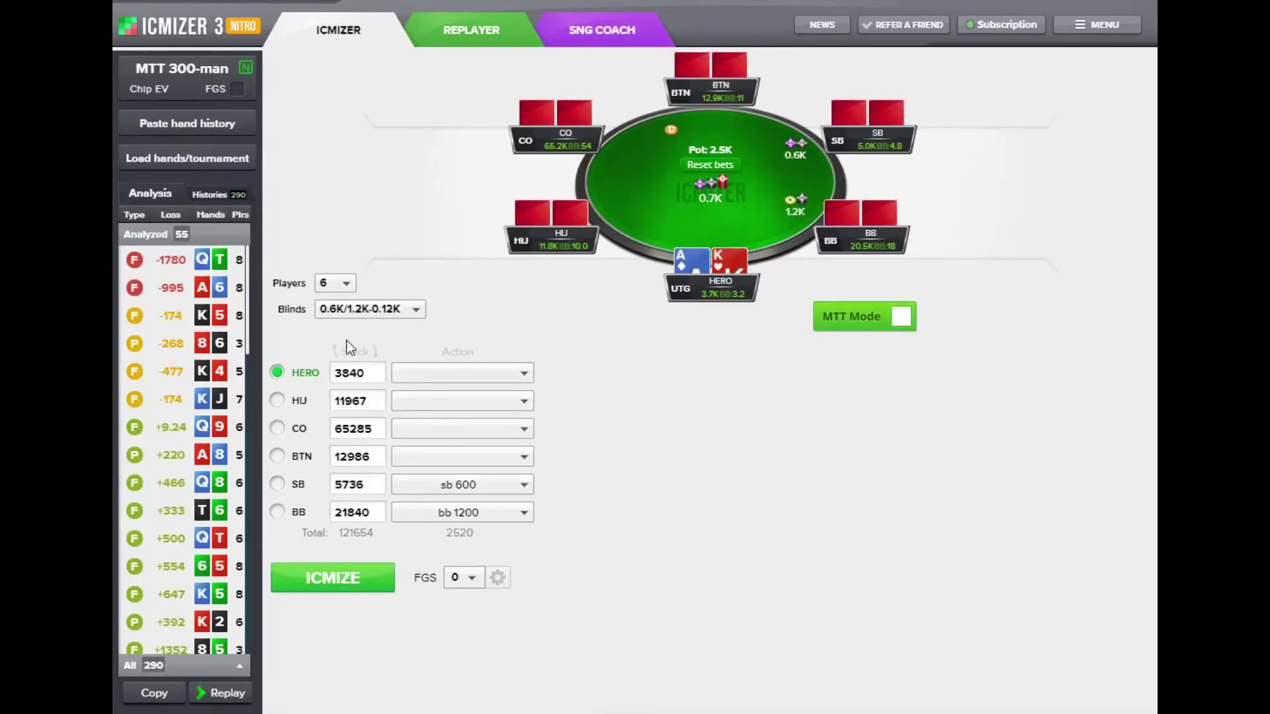
pyautogui.click(362, 581)
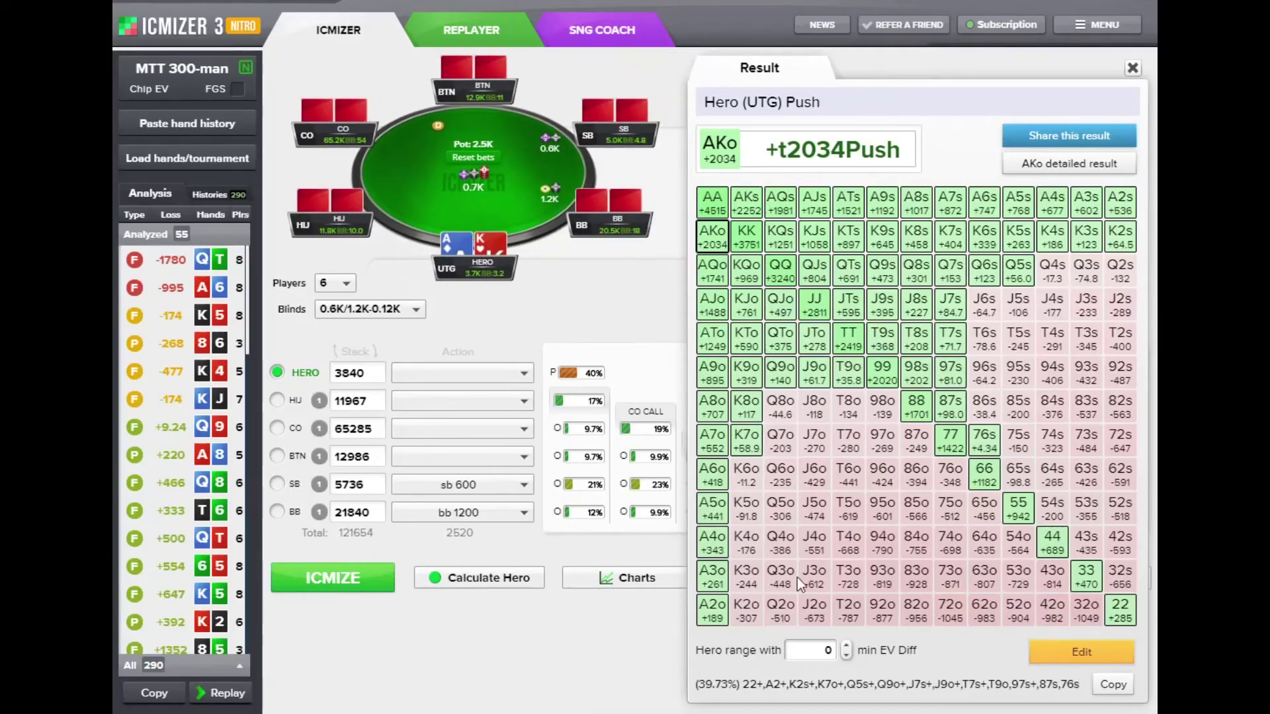
pyautogui.click(1132, 68)
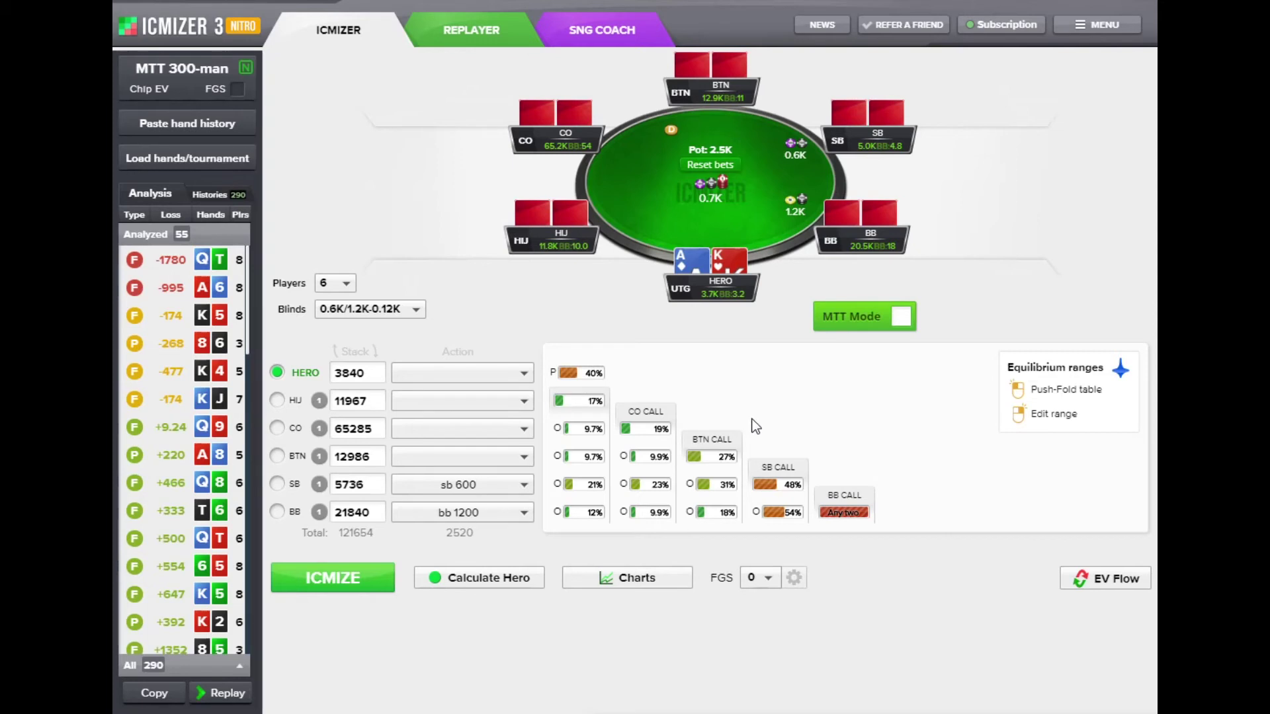
pyautogui.moveTo(692, 458)
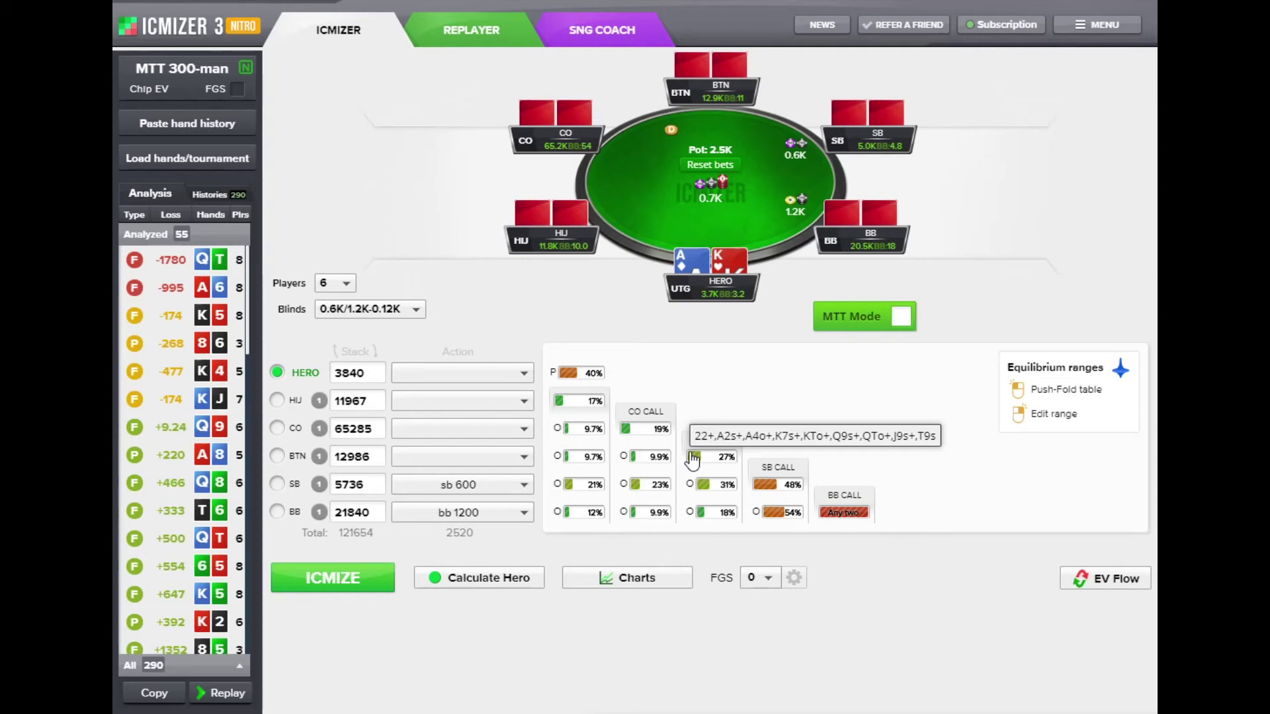
# Set the BTN action to push 12986 and calculate the call with the SB player as hero.
pyautogui.click(277, 511)
pyautogui.click(435, 457)
pyautogui.click(489, 549)
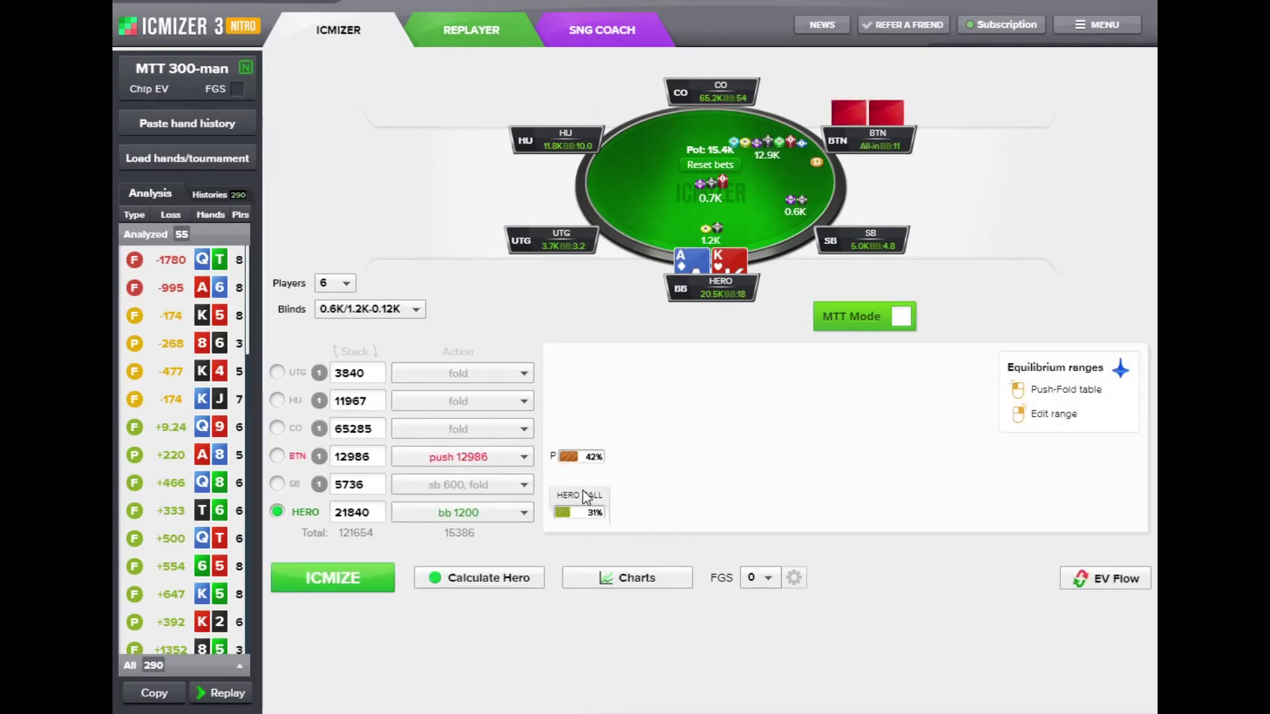
pyautogui.click(296, 483)
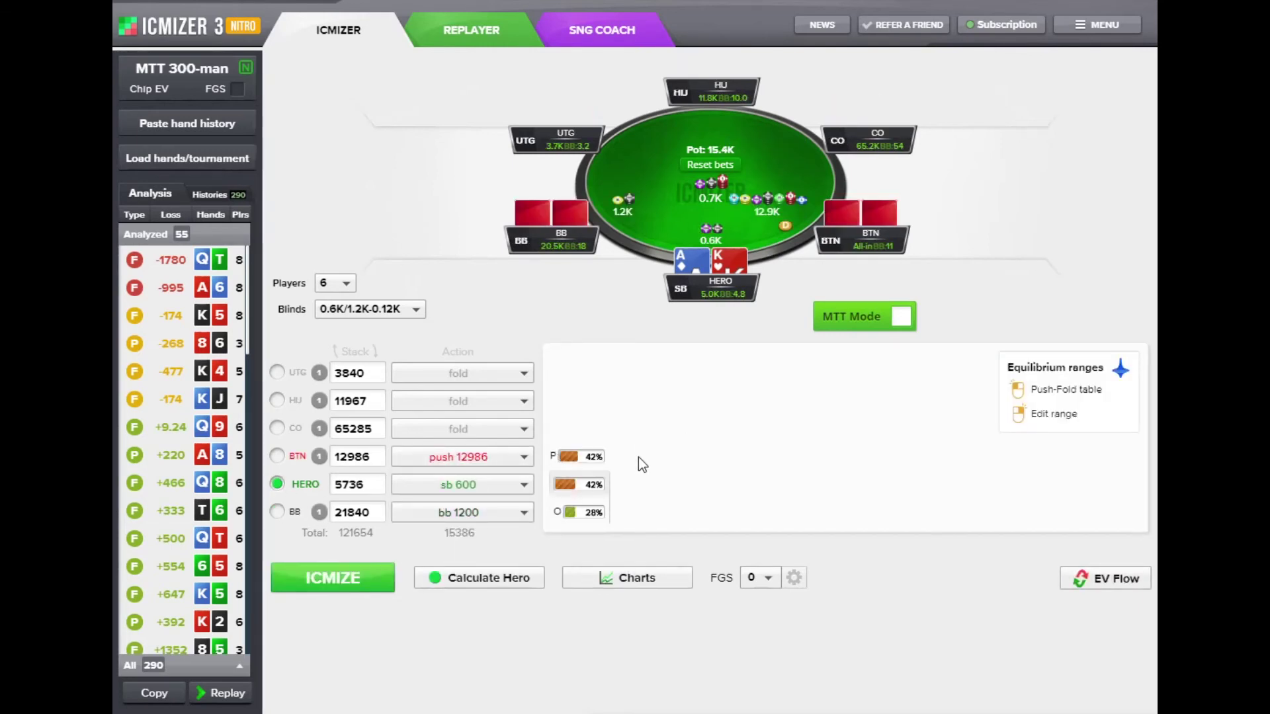
pyautogui.click(346, 592)
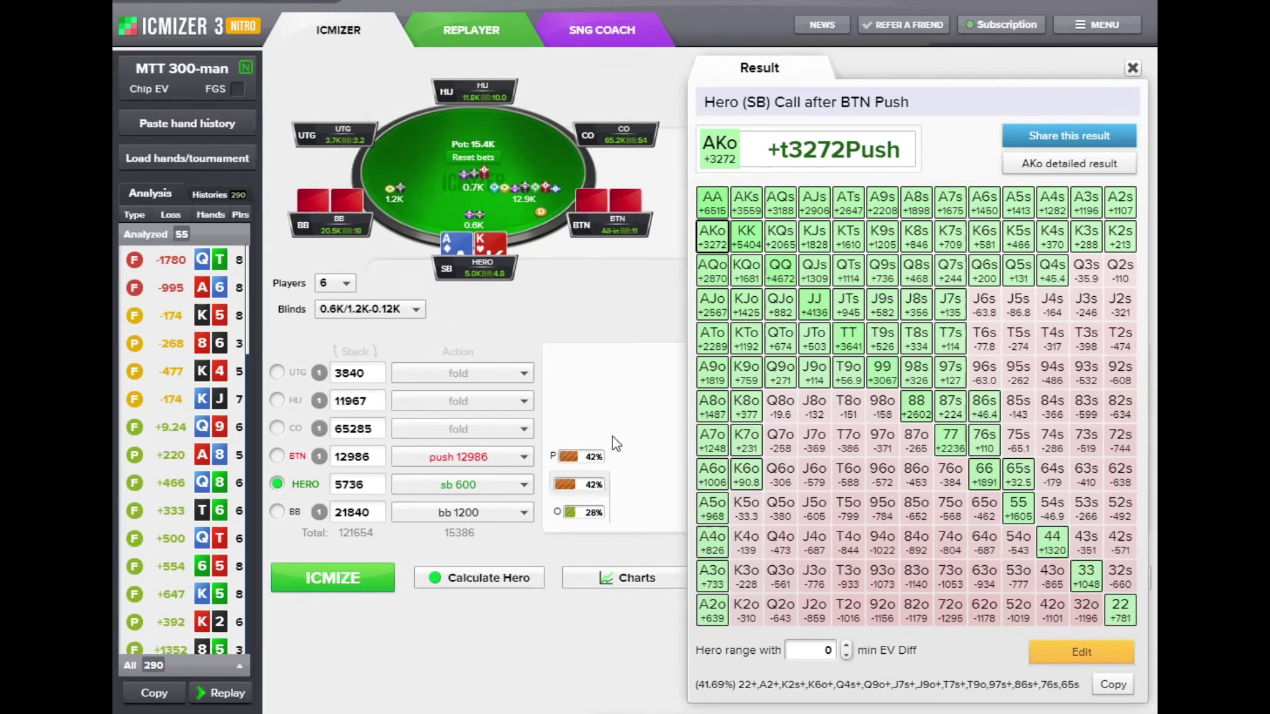
# Widen the BTN push range to 81% with the range locked, and review the edited range.
pyautogui.click(587, 460)
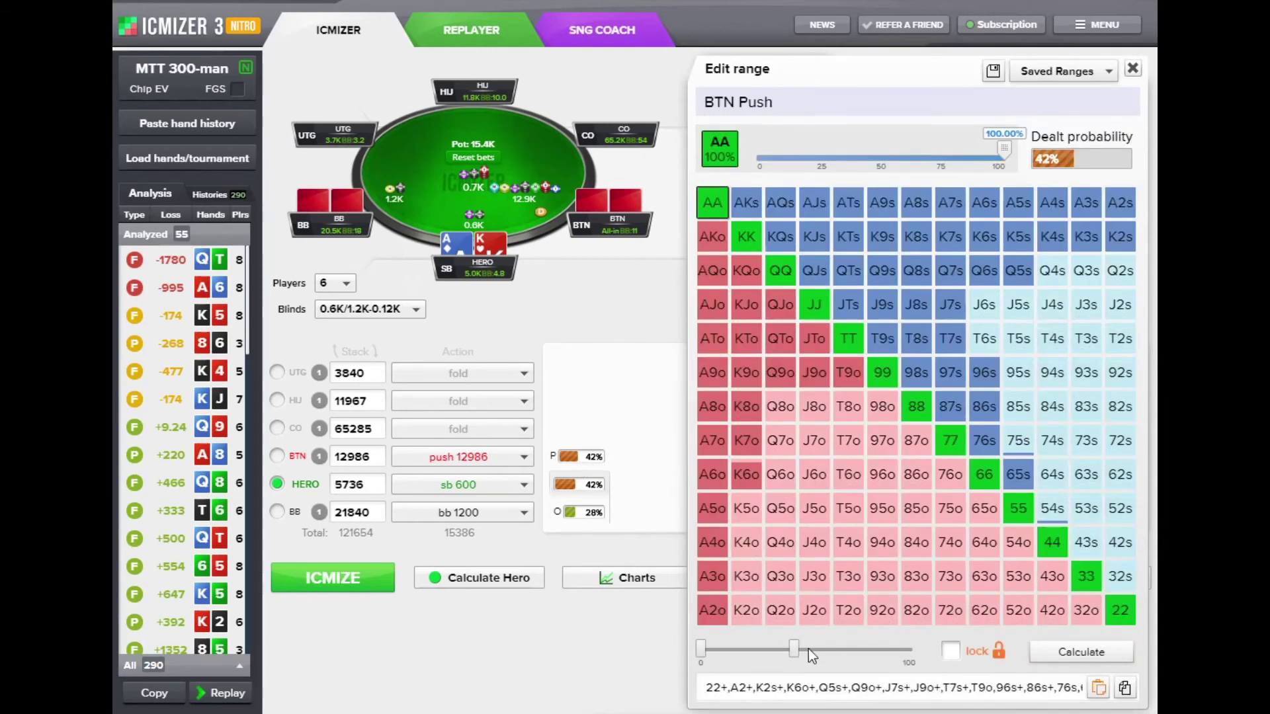
pyautogui.moveTo(793, 649); pyautogui.dragTo(870, 650)
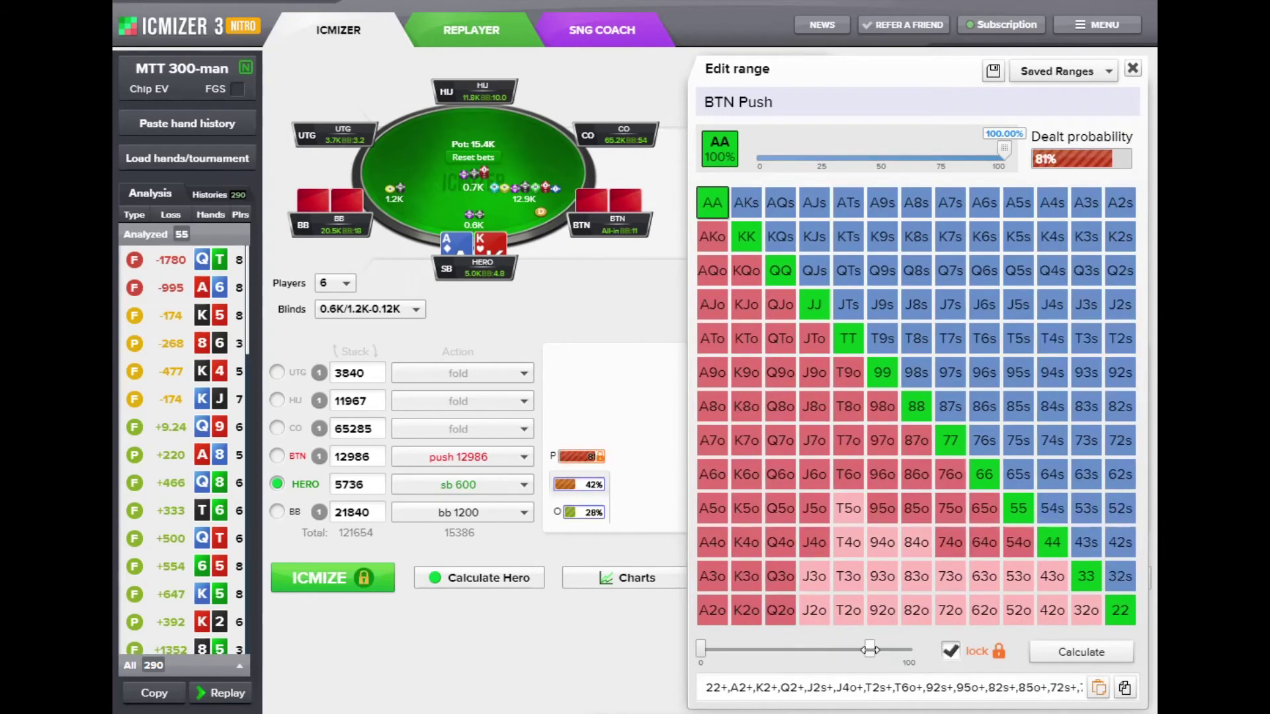
pyautogui.click(645, 430)
pyautogui.moveTo(590, 466)
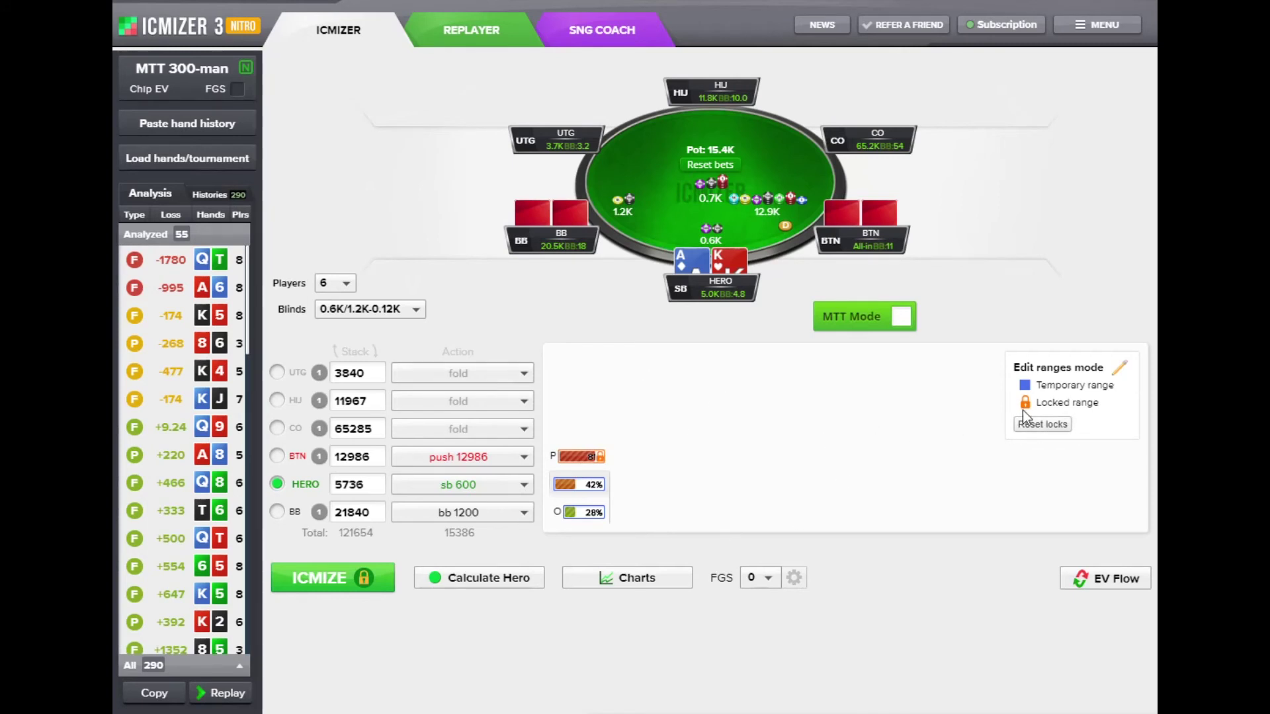
pyautogui.click(579, 459)
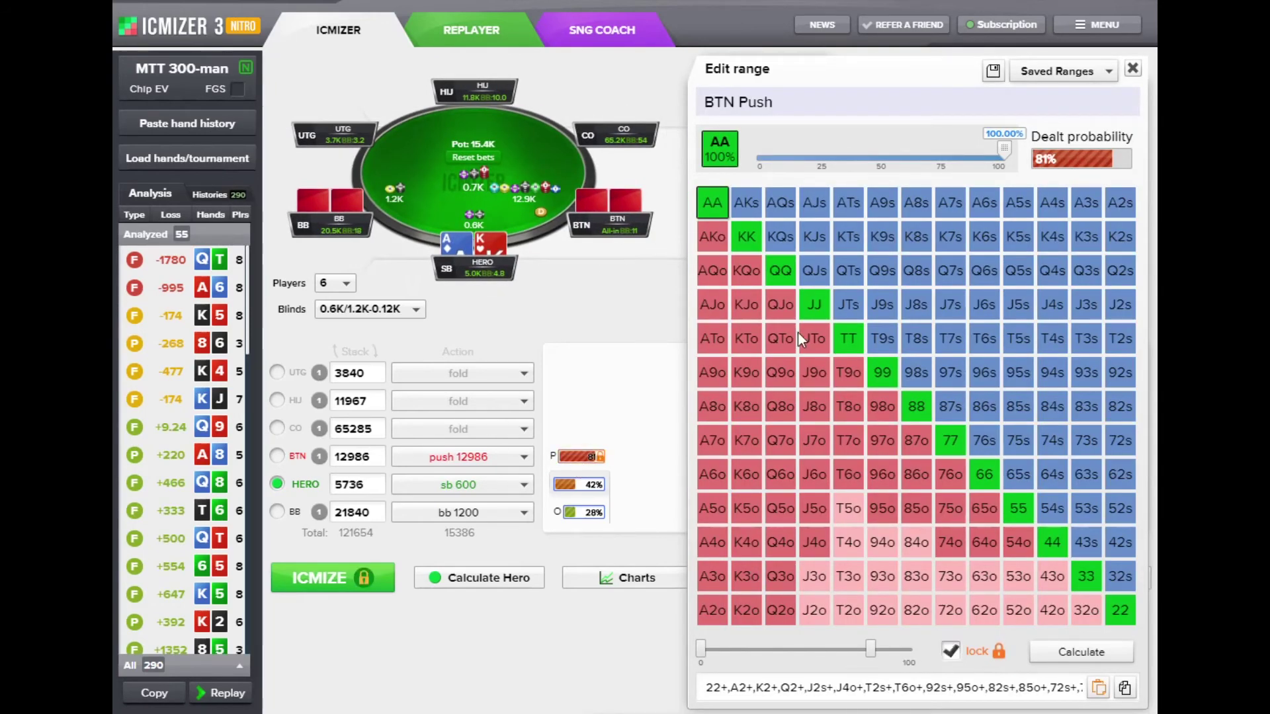
pyautogui.click(1132, 69)
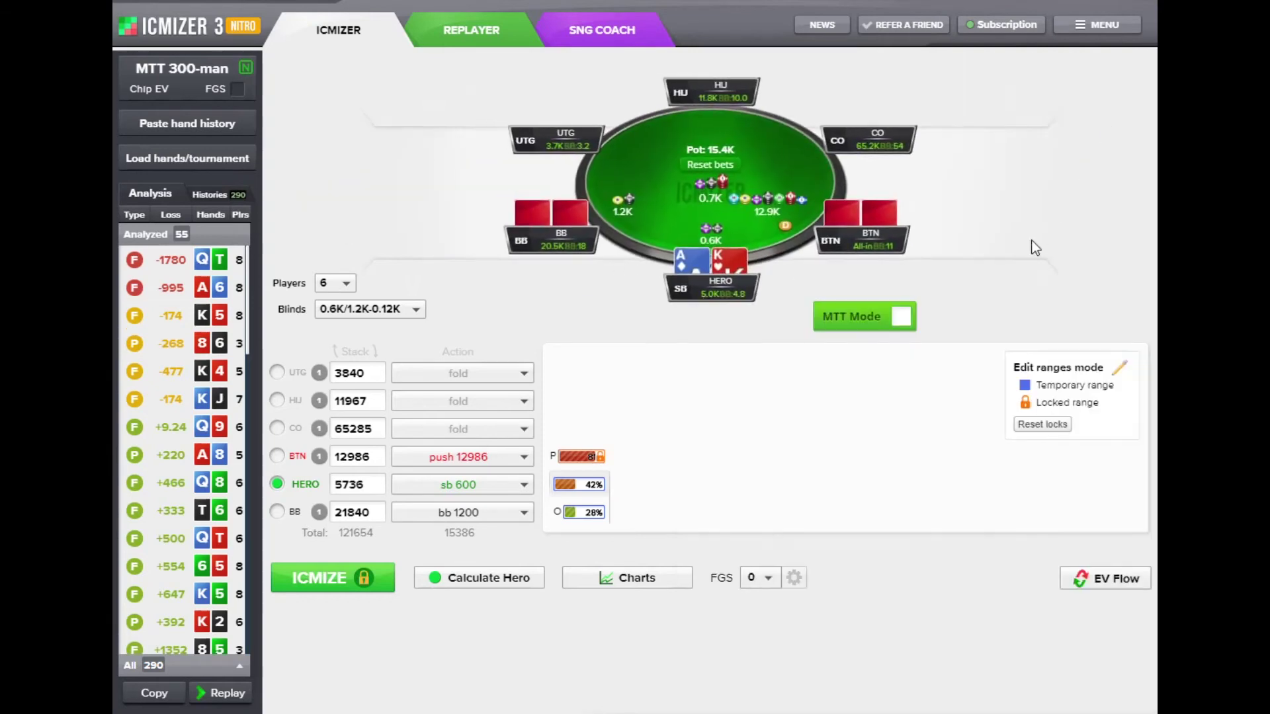
# Examine the best-response results for the hero's SB call and the BB overcall against the locked BTN range.
pyautogui.click(585, 485)
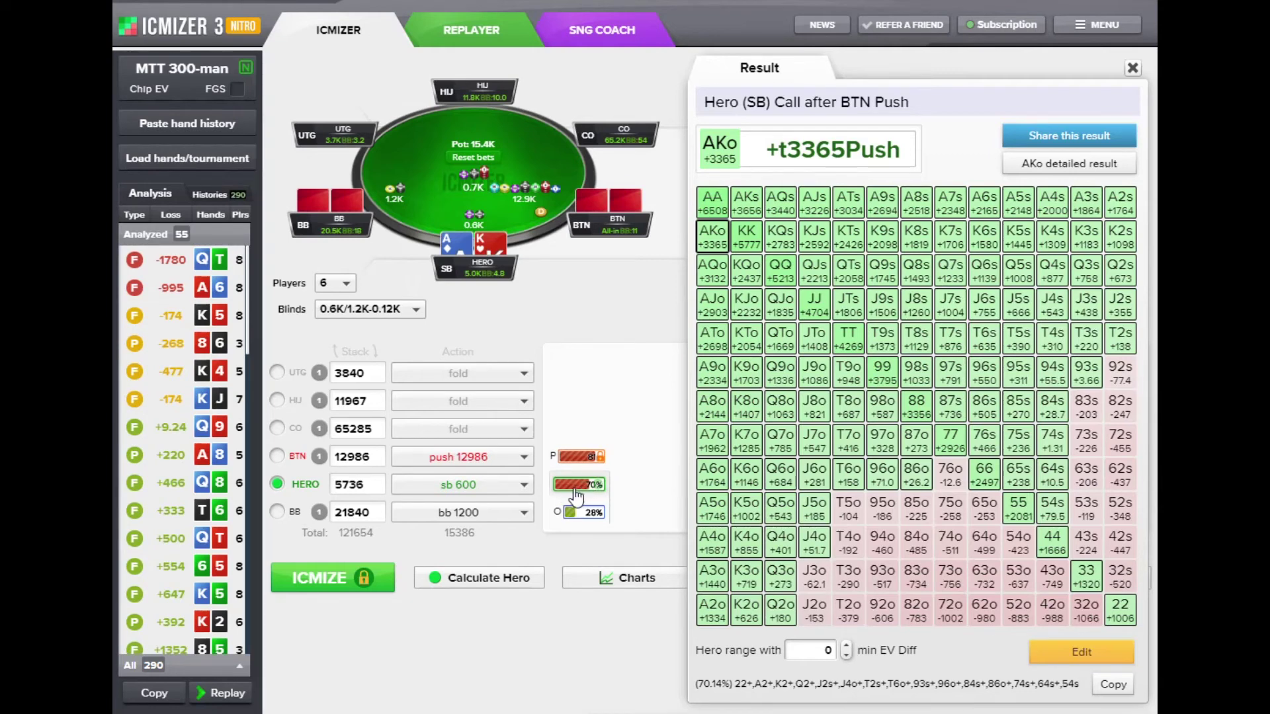
pyautogui.moveTo(586, 497)
pyautogui.moveTo(575, 518); pyautogui.dragTo(586, 514)
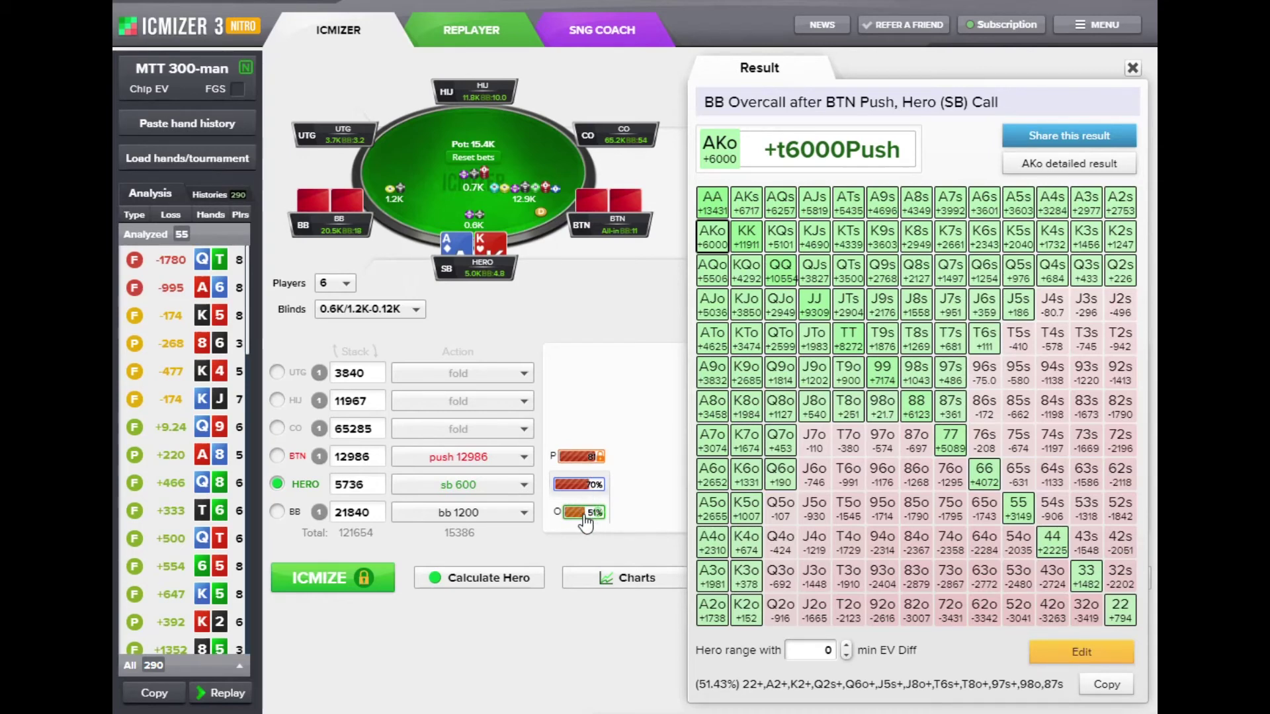
pyautogui.moveTo(585, 521)
pyautogui.click(1132, 67)
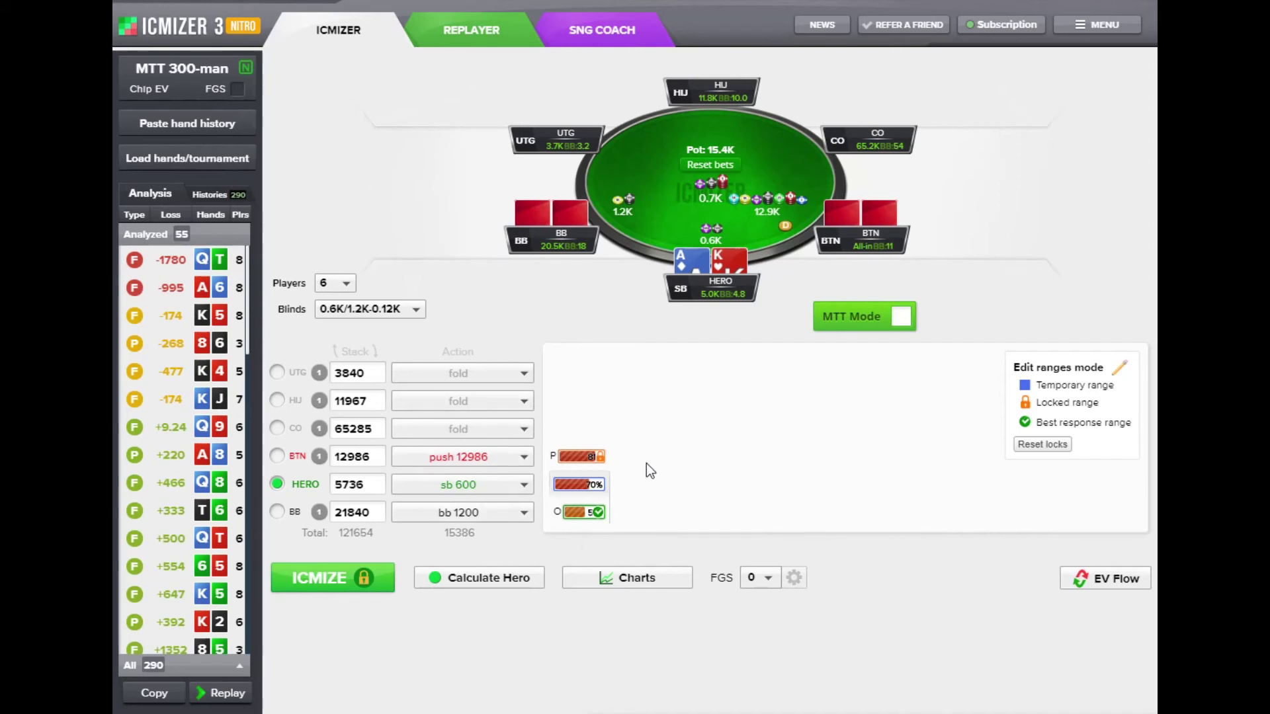
# Recalculate the equilibrium for the whole hand with the BTN push range locked.
pyautogui.click(328, 574)
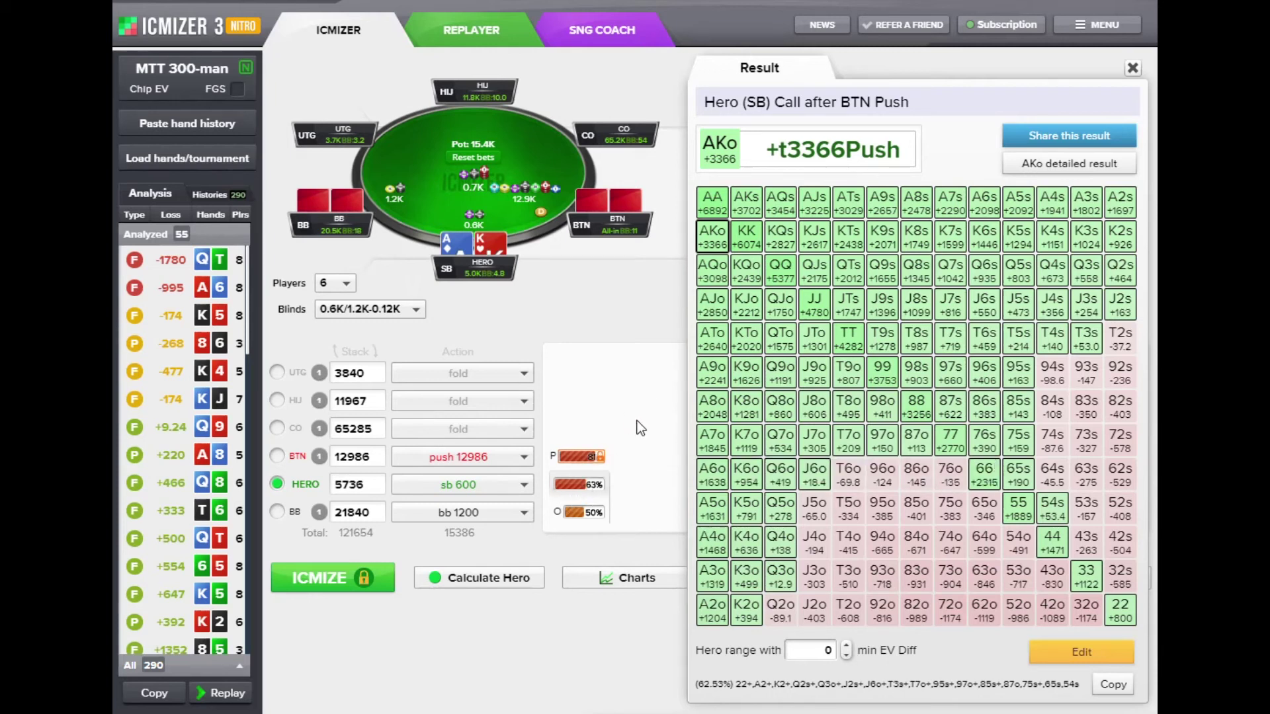
# Review the push-fold results for the BB overcall and the hero's SB call, and close the results.
pyautogui.click(582, 513)
pyautogui.click(585, 485)
pyautogui.click(1132, 67)
# Make the CO player hero and set the UTG action to raise 2400.
pyautogui.click(276, 372)
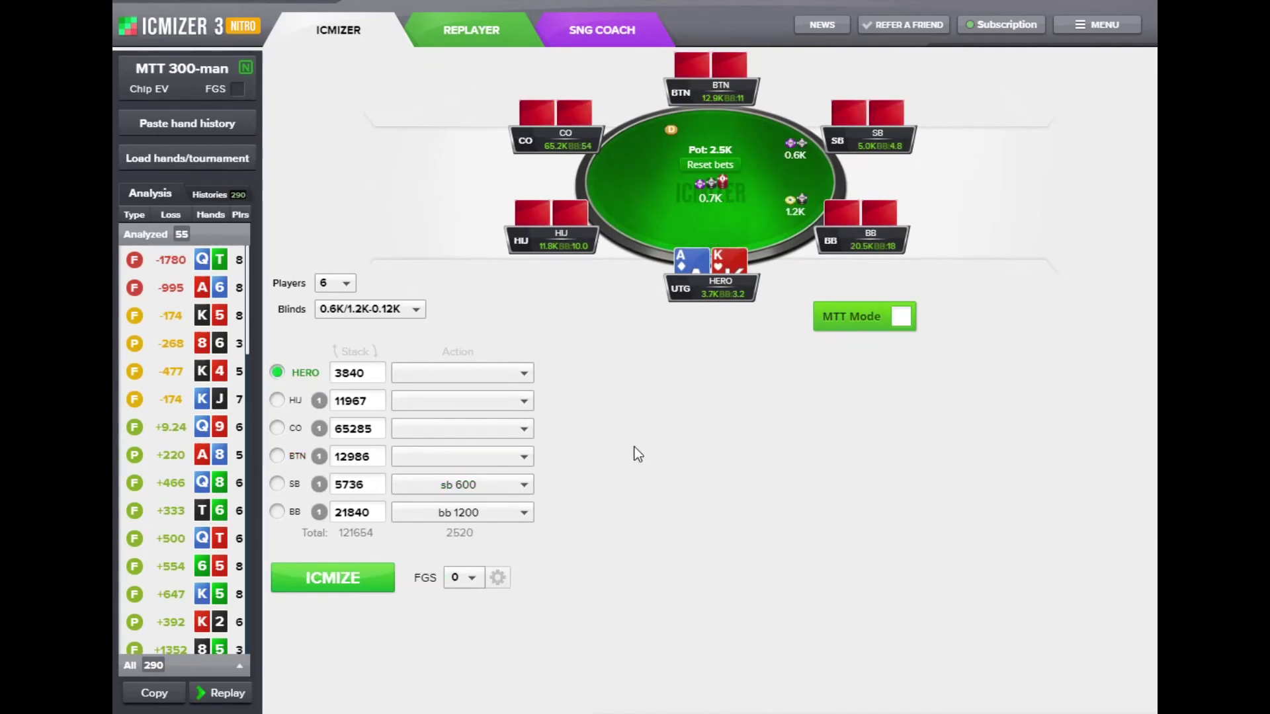
pyautogui.click(276, 428)
pyautogui.click(490, 428)
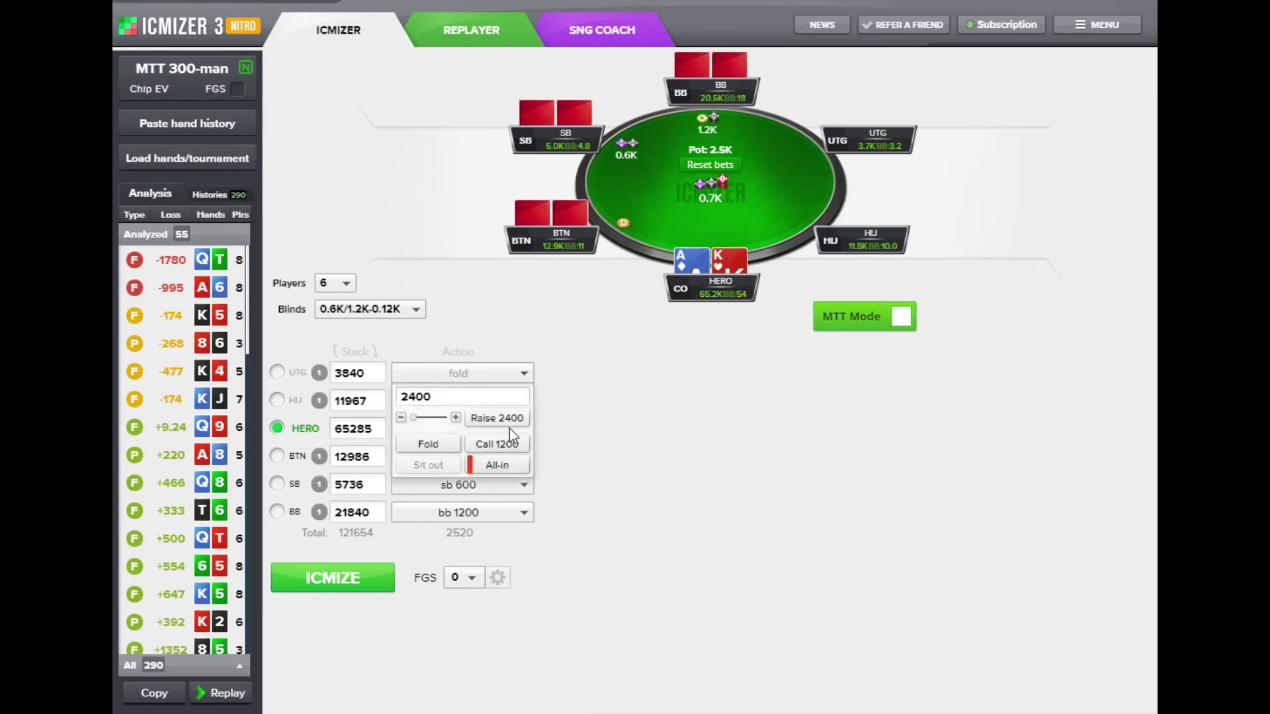
pyautogui.click(500, 420)
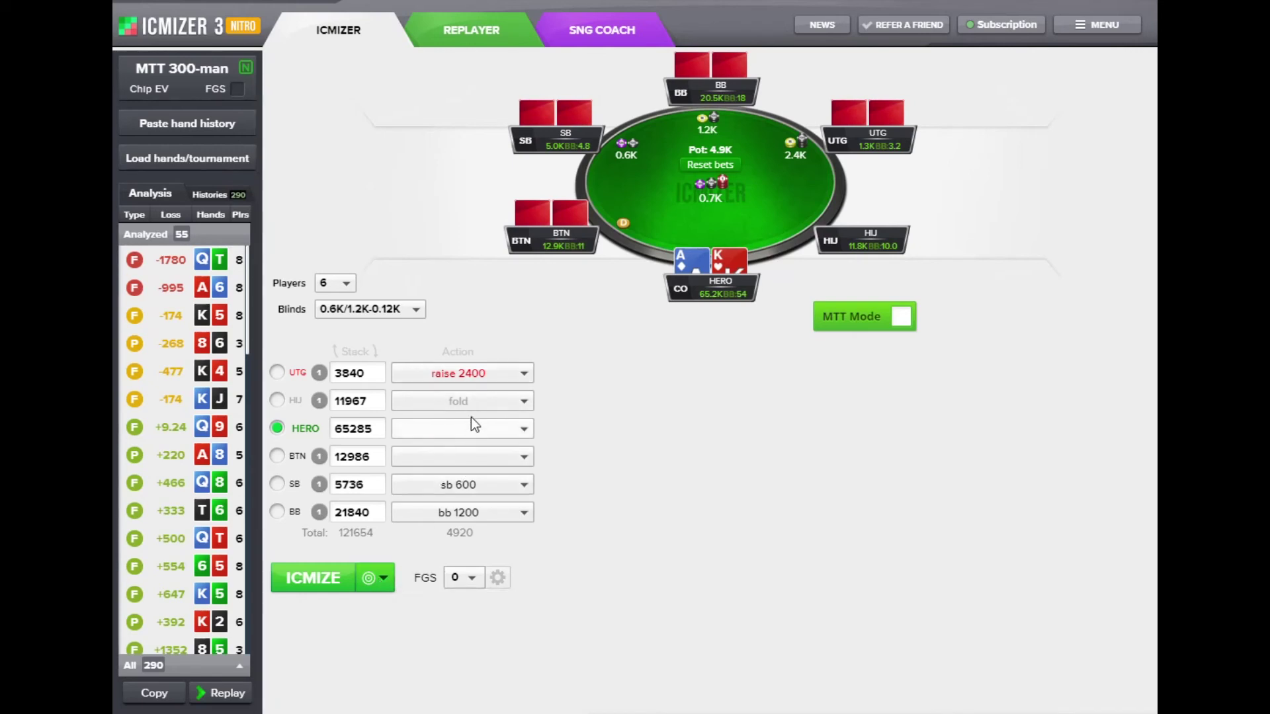
# View the available calculation algorithms, calculate the hand with the Precise algorithm, and inspect the UTG raise range.
pyautogui.click(379, 580)
pyautogui.click(379, 581)
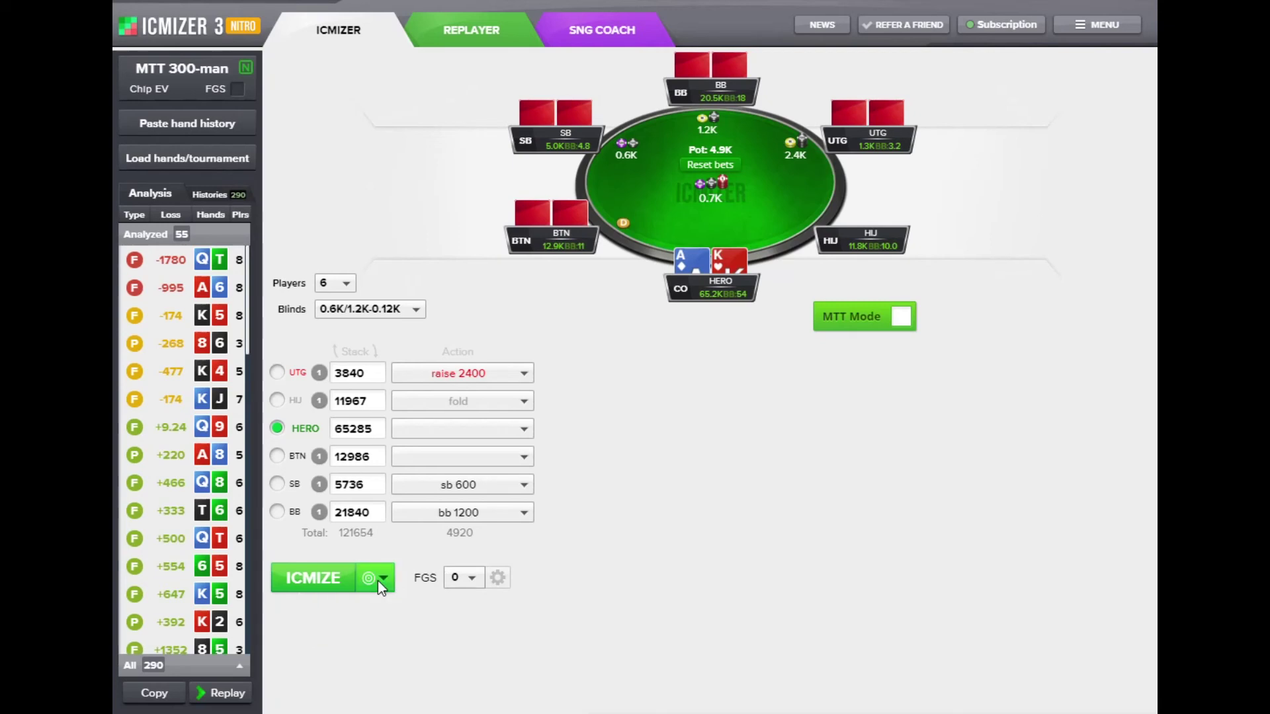
pyautogui.click(371, 580)
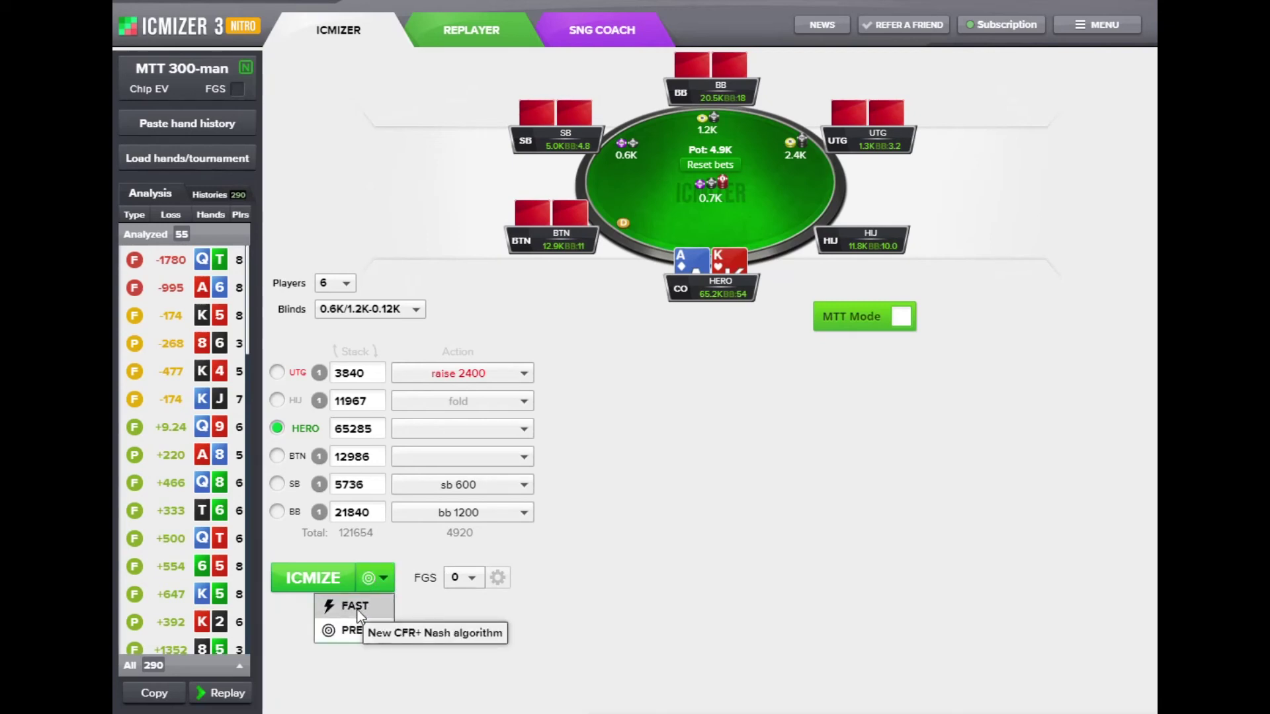
pyautogui.click(383, 576)
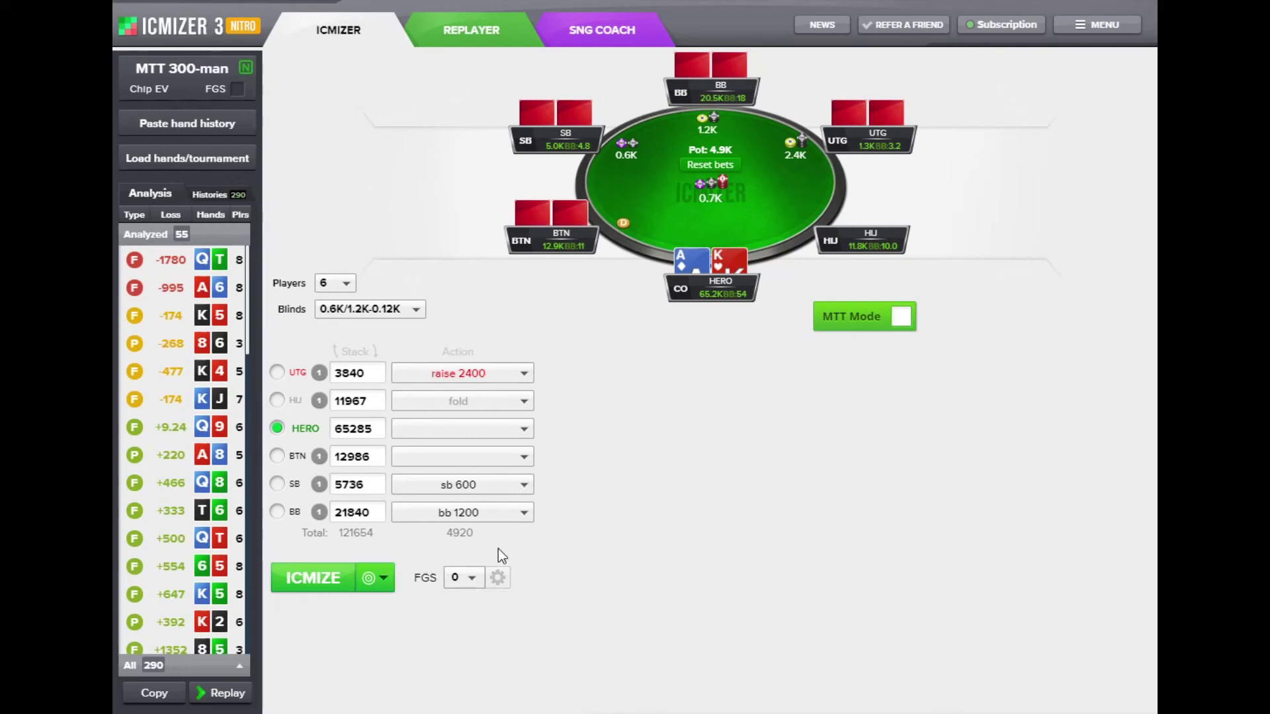
pyautogui.click(323, 586)
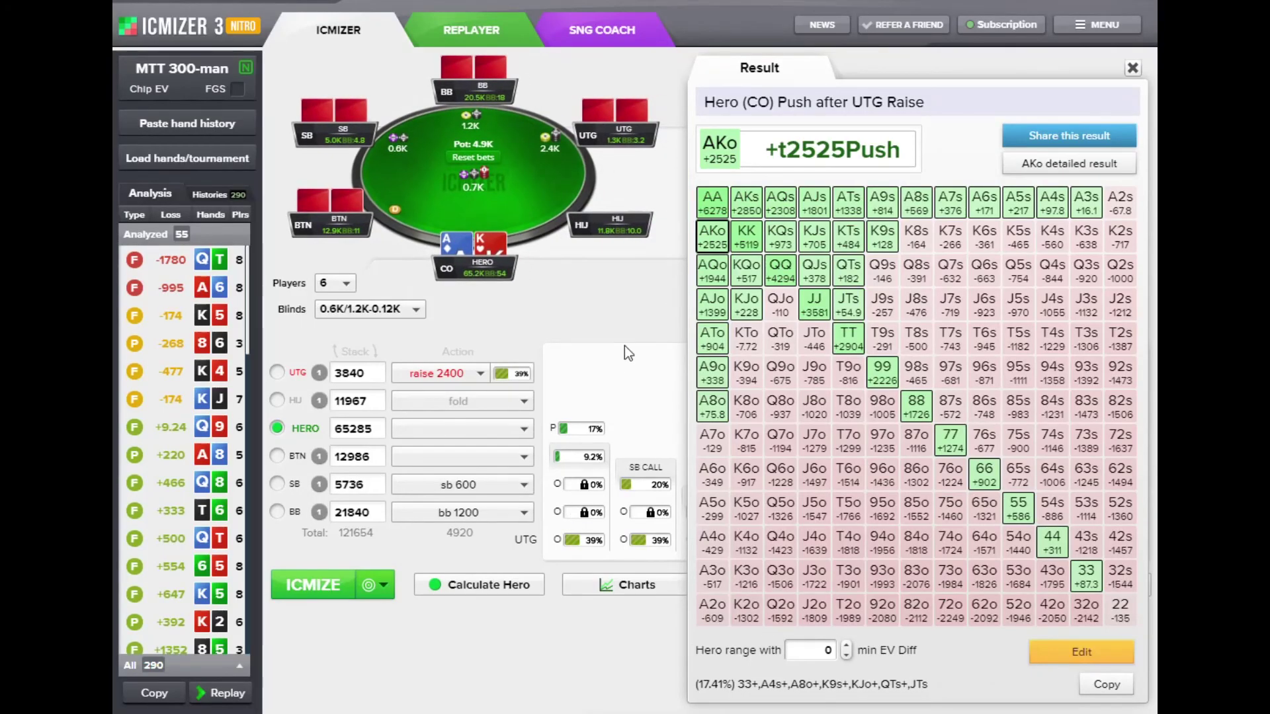
pyautogui.moveTo(516, 386)
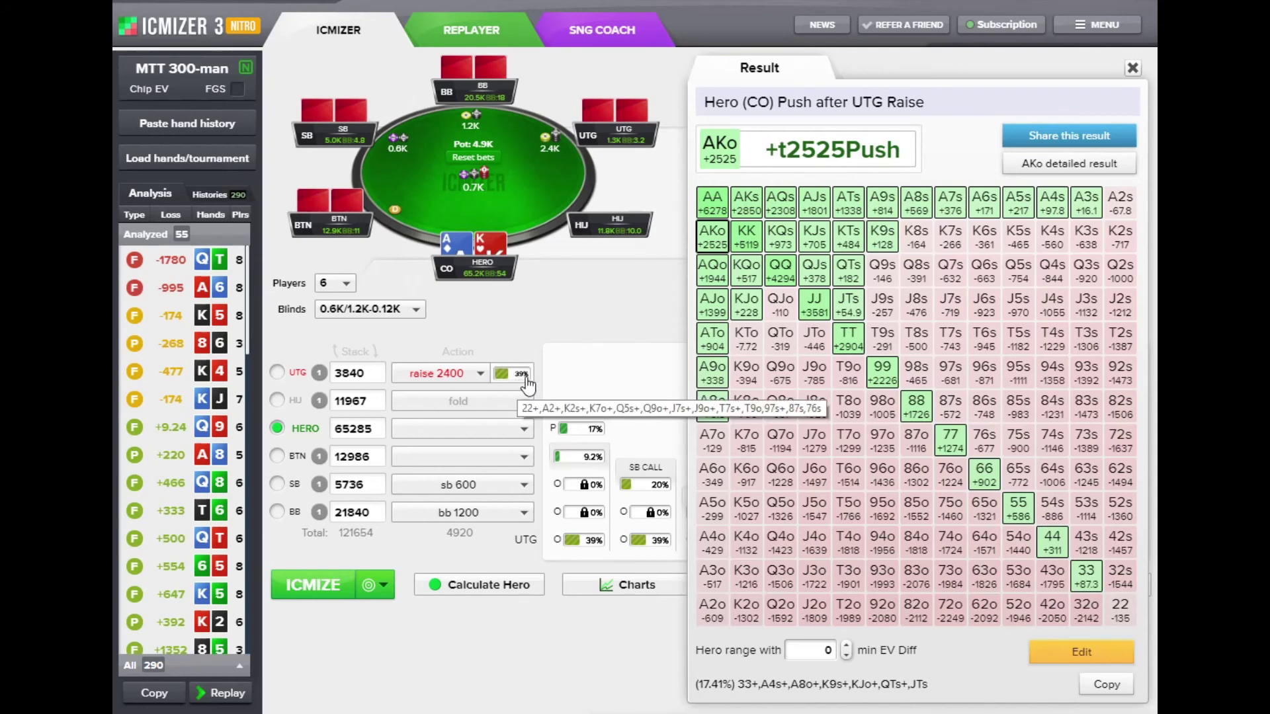
# Switch the calculation algorithm to Fast and recalculate the hero's CO push against the UTG raise.
pyautogui.click(374, 587)
pyautogui.click(356, 613)
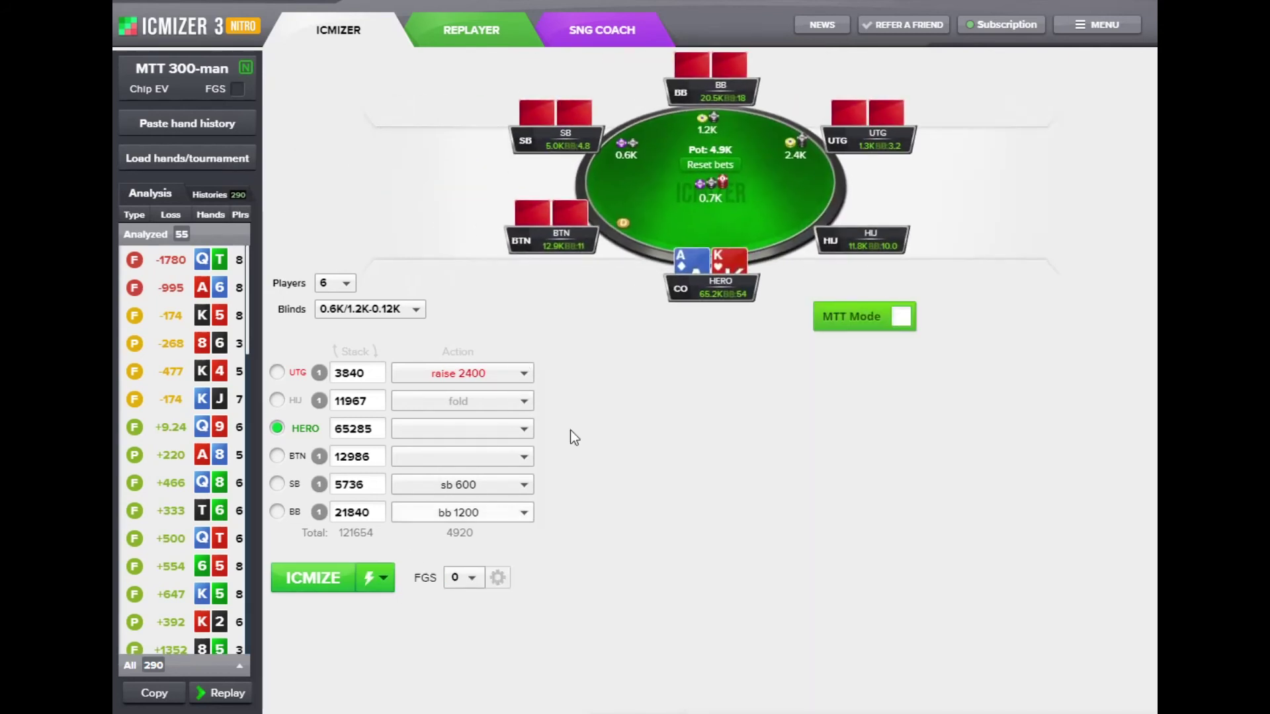
pyautogui.click(325, 576)
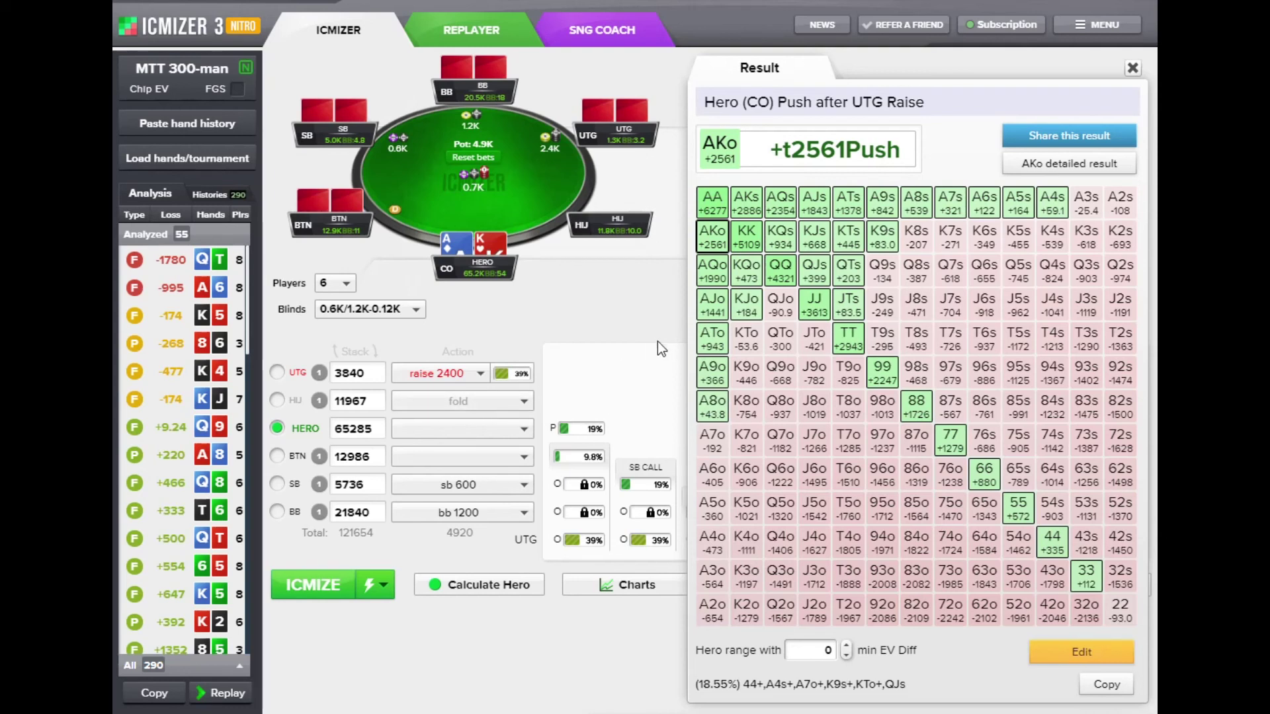
# Set the calculation algorithm back to Precise.
pyautogui.click(381, 590)
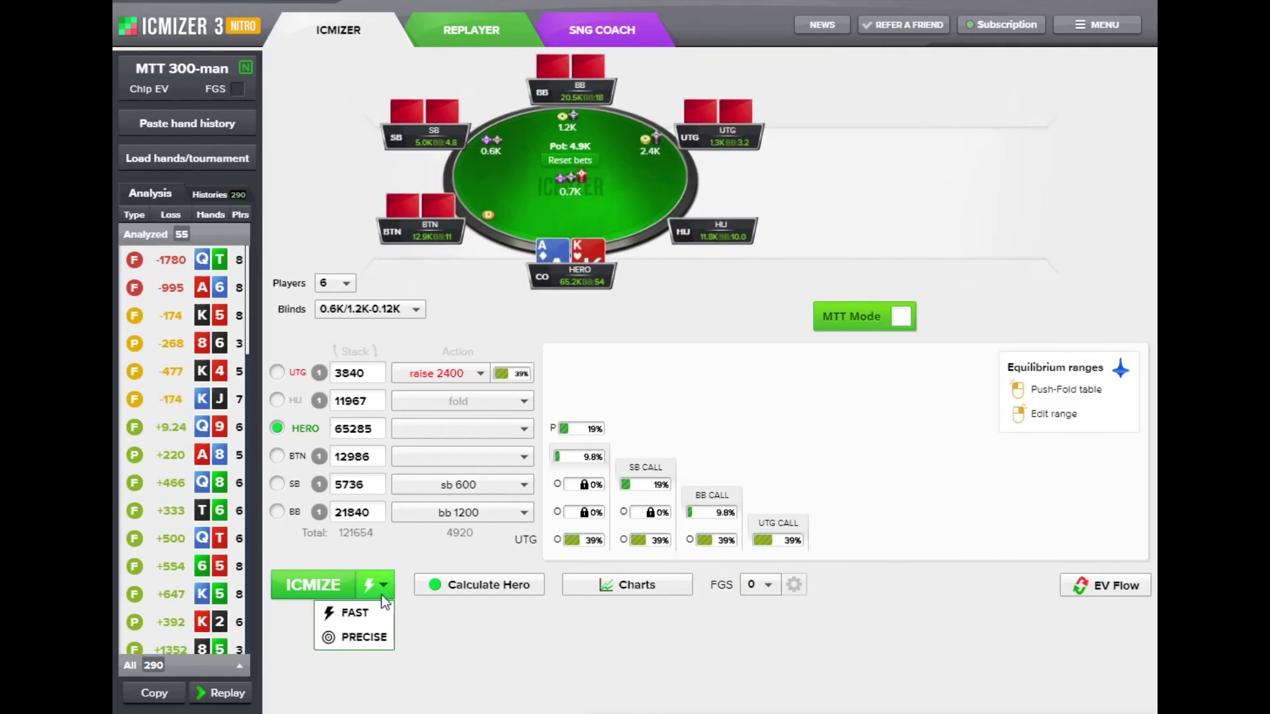
pyautogui.click(371, 609)
pyautogui.click(373, 570)
pyautogui.click(374, 635)
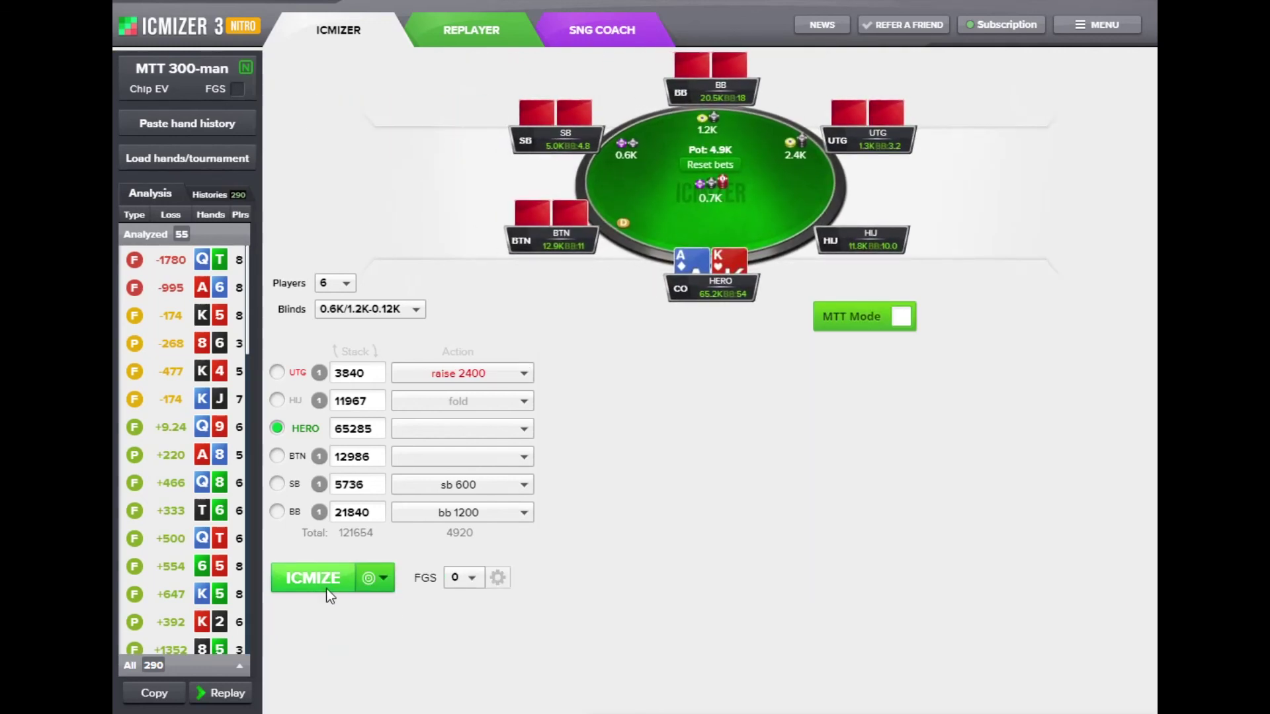
# Set the HJ player's action to raise 4200 over the UTG raise.
pyautogui.click(450, 429)
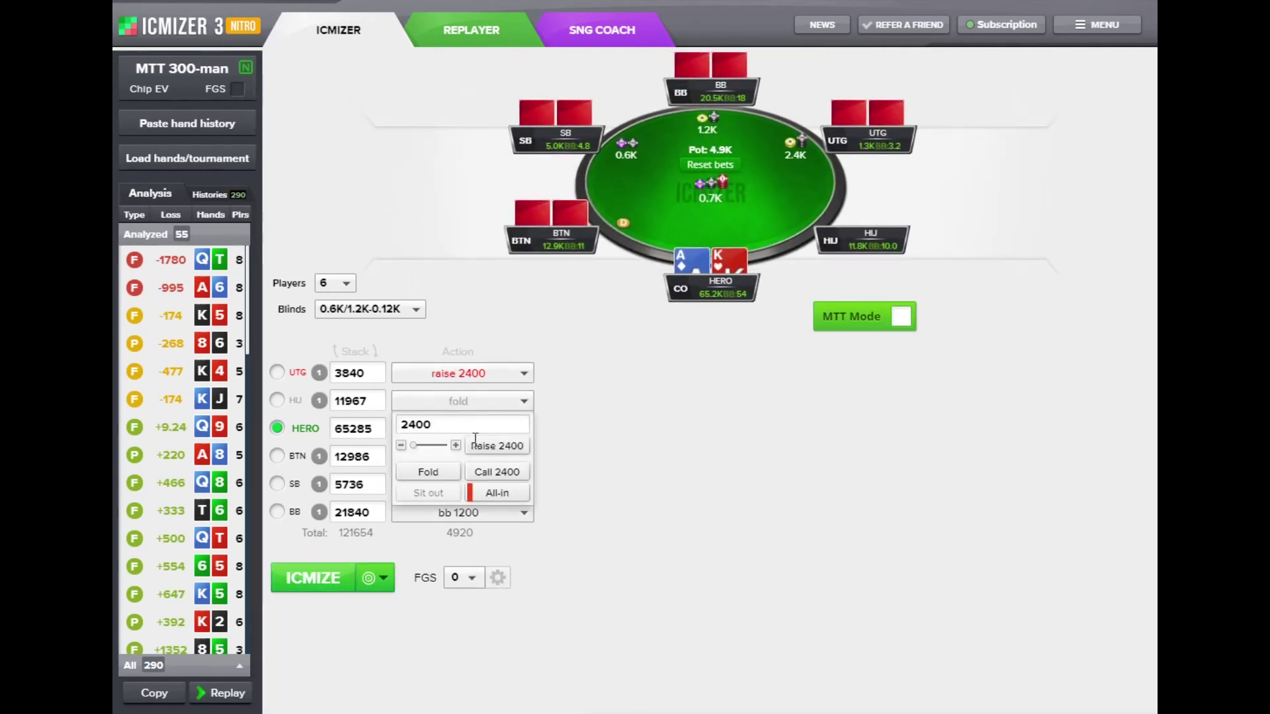
pyautogui.click(455, 445)
pyautogui.click(456, 445)
pyautogui.click(497, 446)
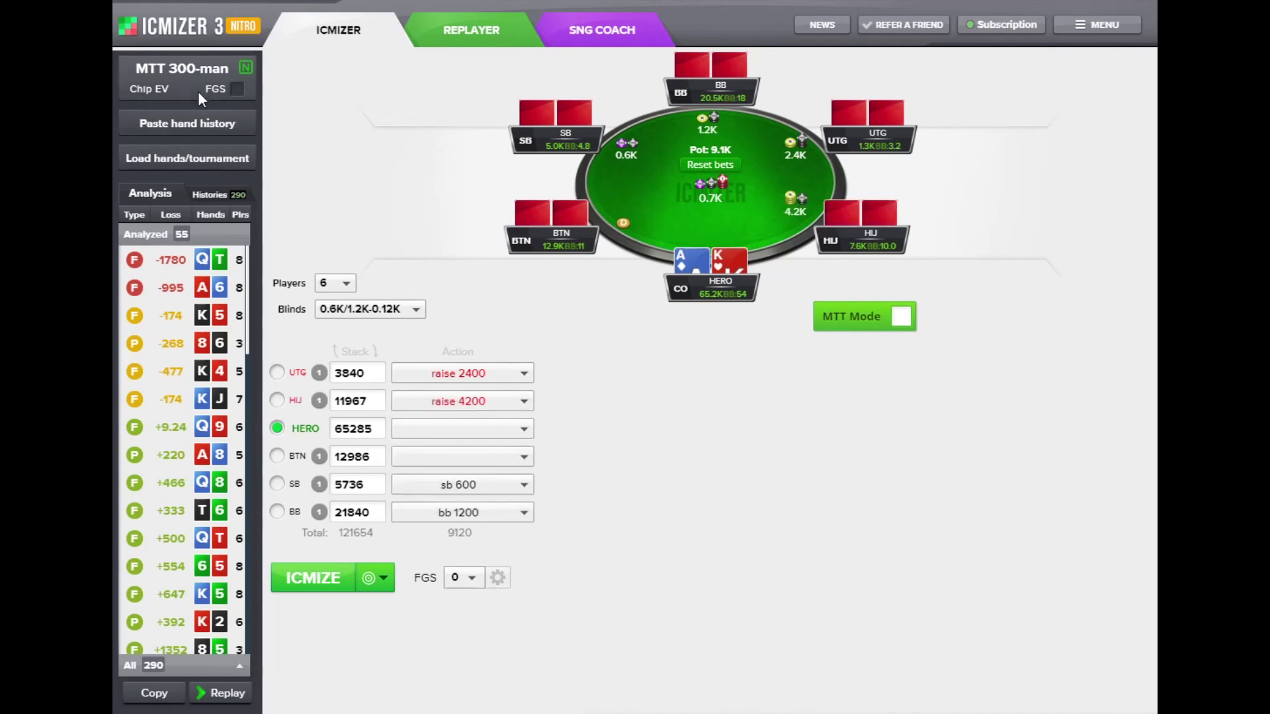
# Show results in ICM %EV and calculate the hero's CO push against the UTG and HJ raises.
pyautogui.click(197, 91)
pyautogui.click(389, 74)
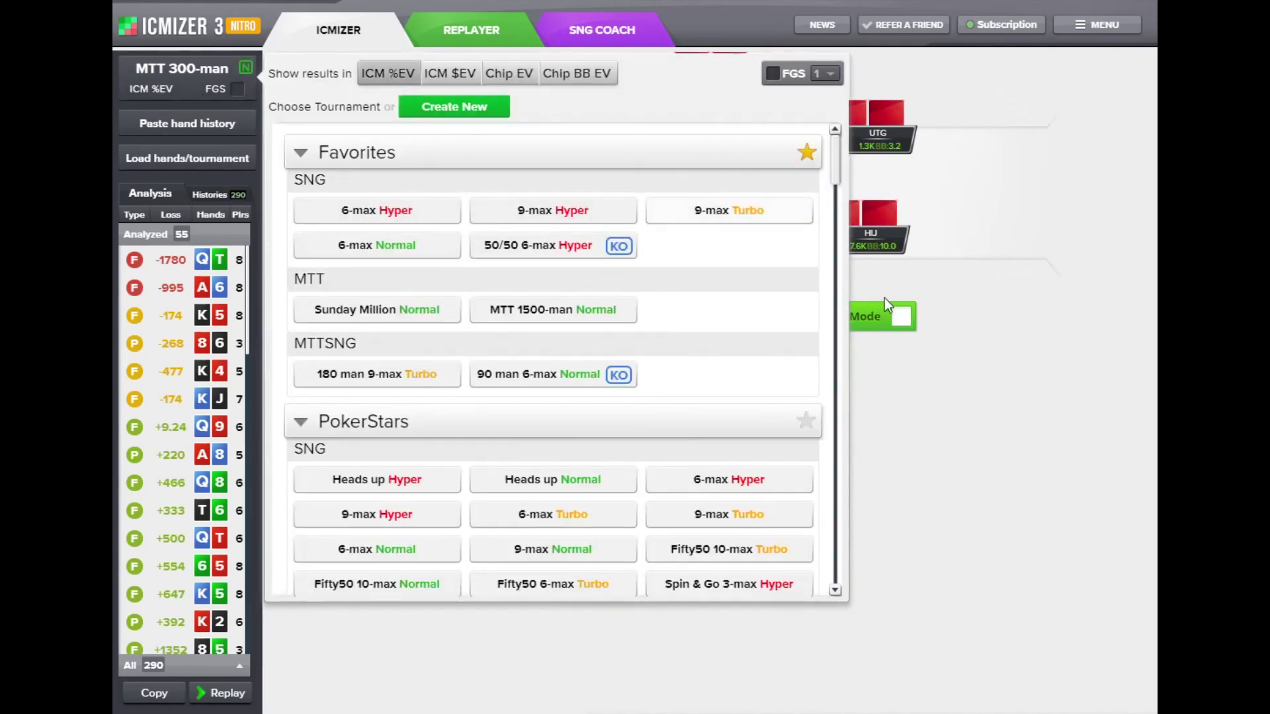
pyautogui.click(978, 420)
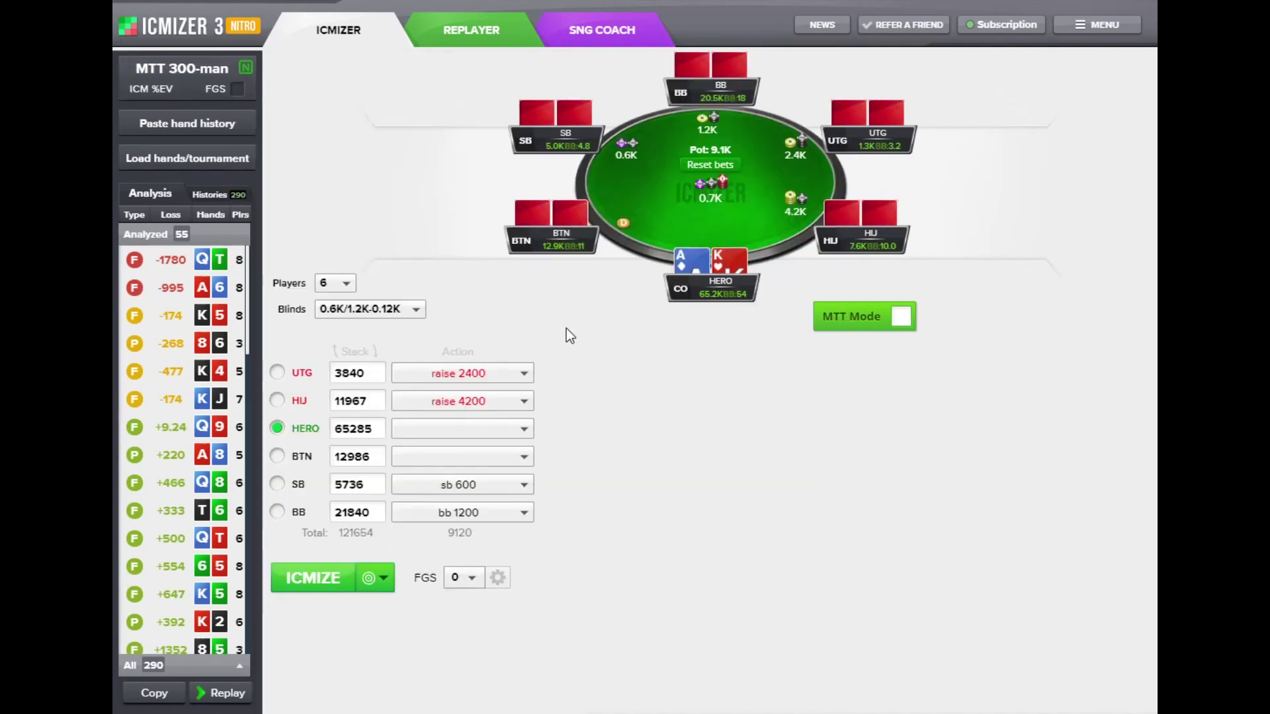
pyautogui.click(317, 581)
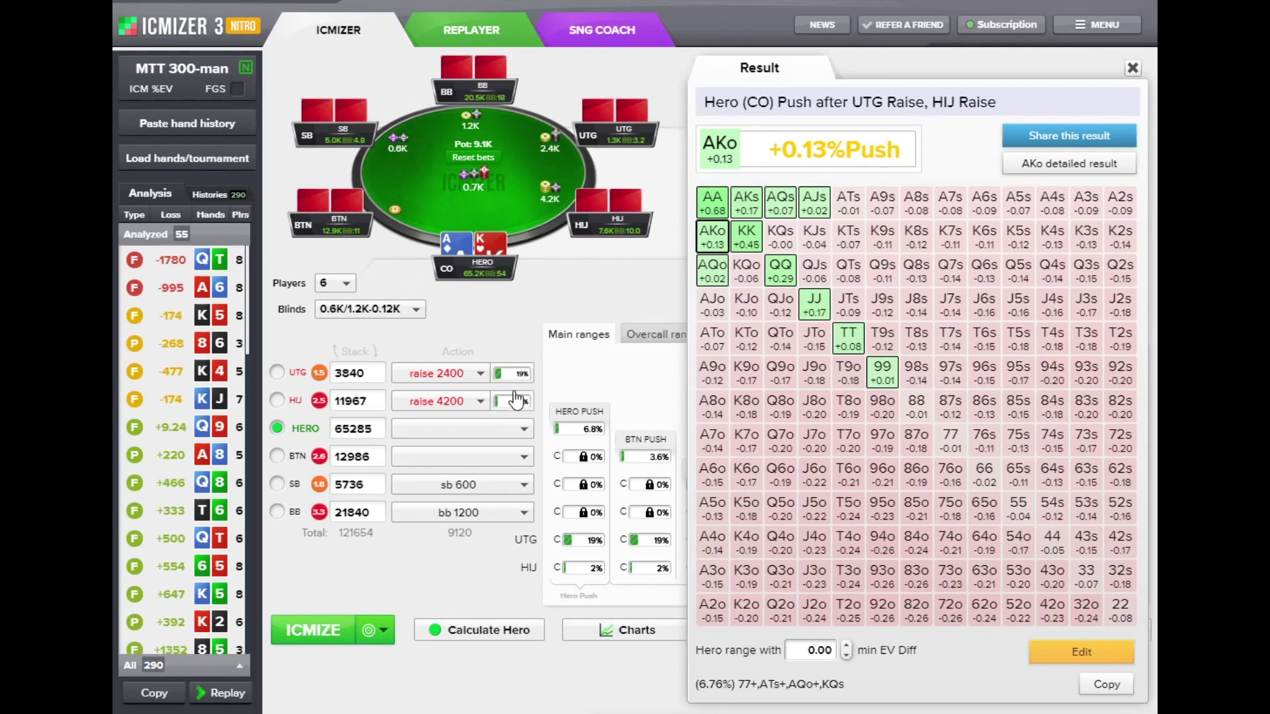
# Inspect the push results for individual pairs including 99, JJ, QQ, KK and AA, and close the results.
pyautogui.click(808, 298)
pyautogui.click(885, 375)
pyautogui.click(814, 304)
pyautogui.click(781, 271)
pyautogui.click(746, 236)
pyautogui.click(723, 204)
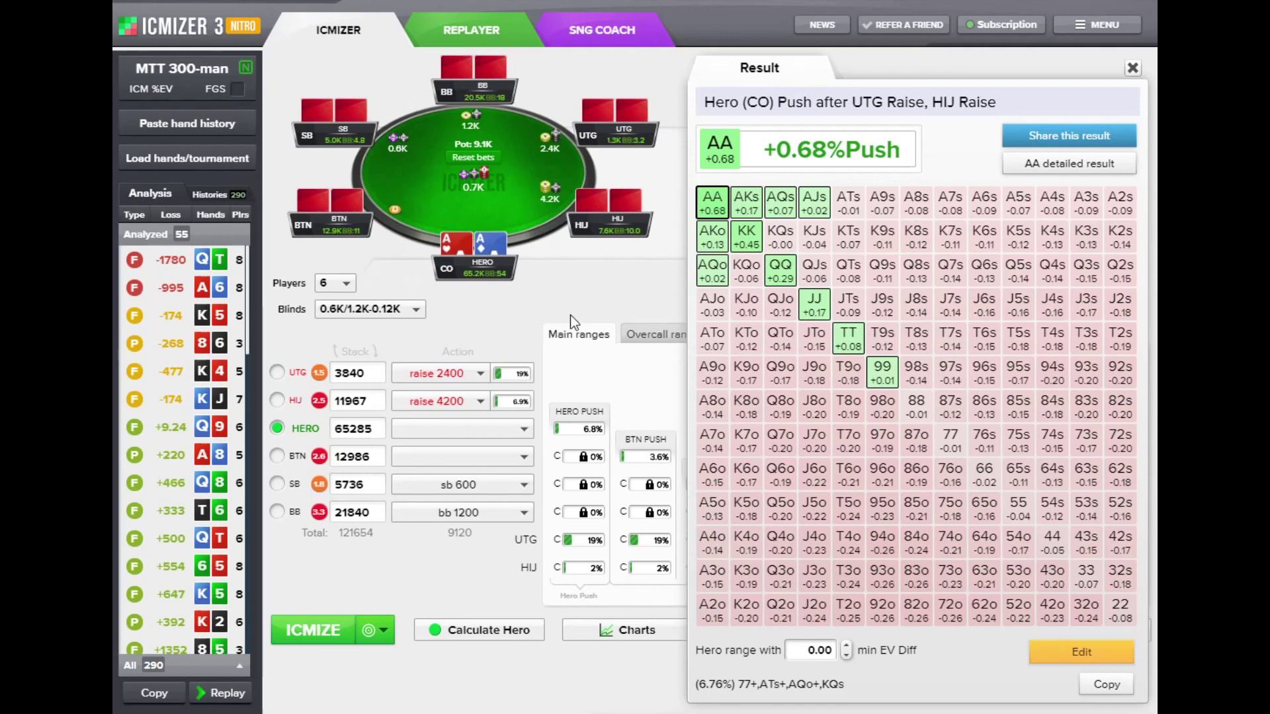
pyautogui.click(1128, 72)
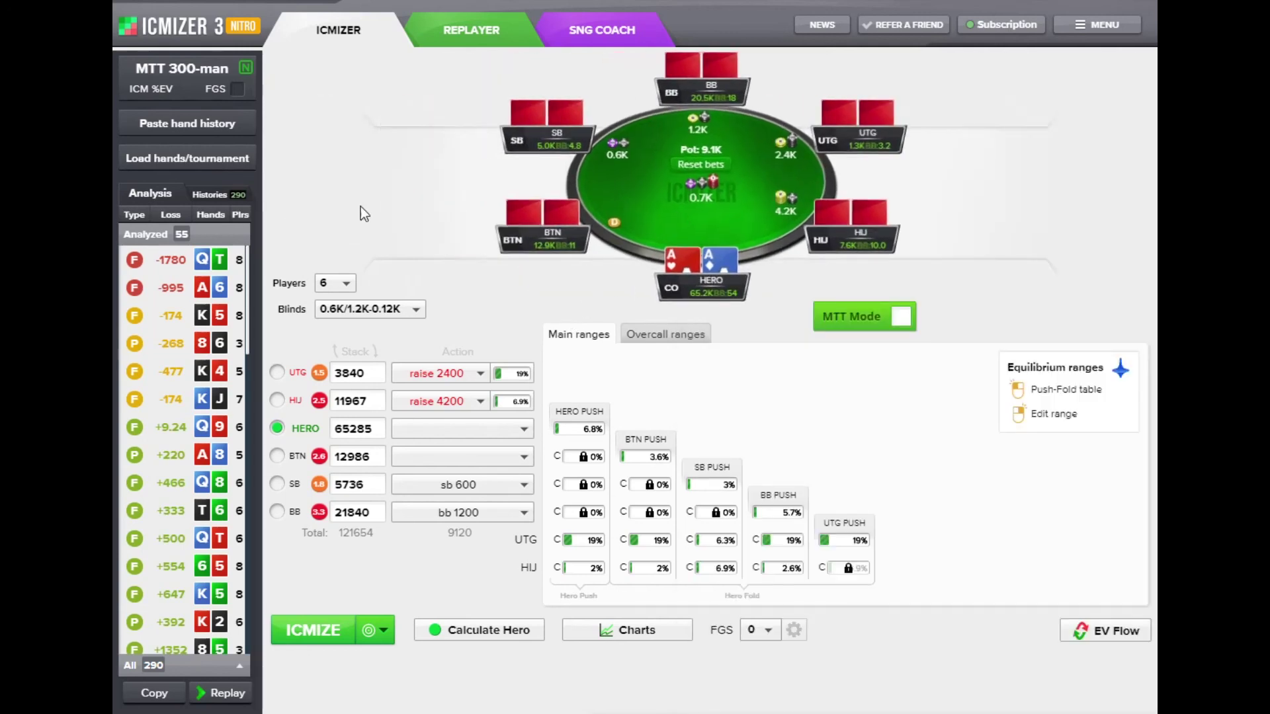
# Open the tournament list and collapse the Favorites, PokerStars, PartyPoker and 888 Pacific groups.
pyautogui.click(173, 85)
pyautogui.click(734, 159)
pyautogui.click(673, 197)
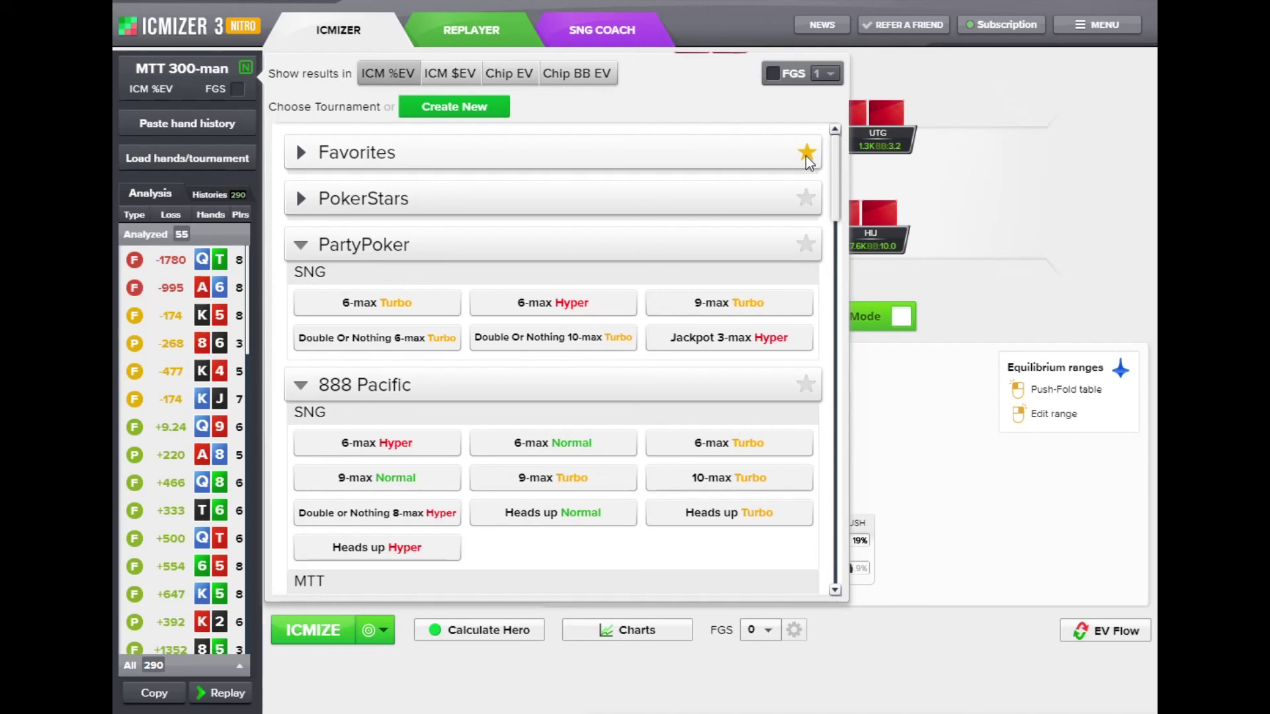
pyautogui.click(658, 245)
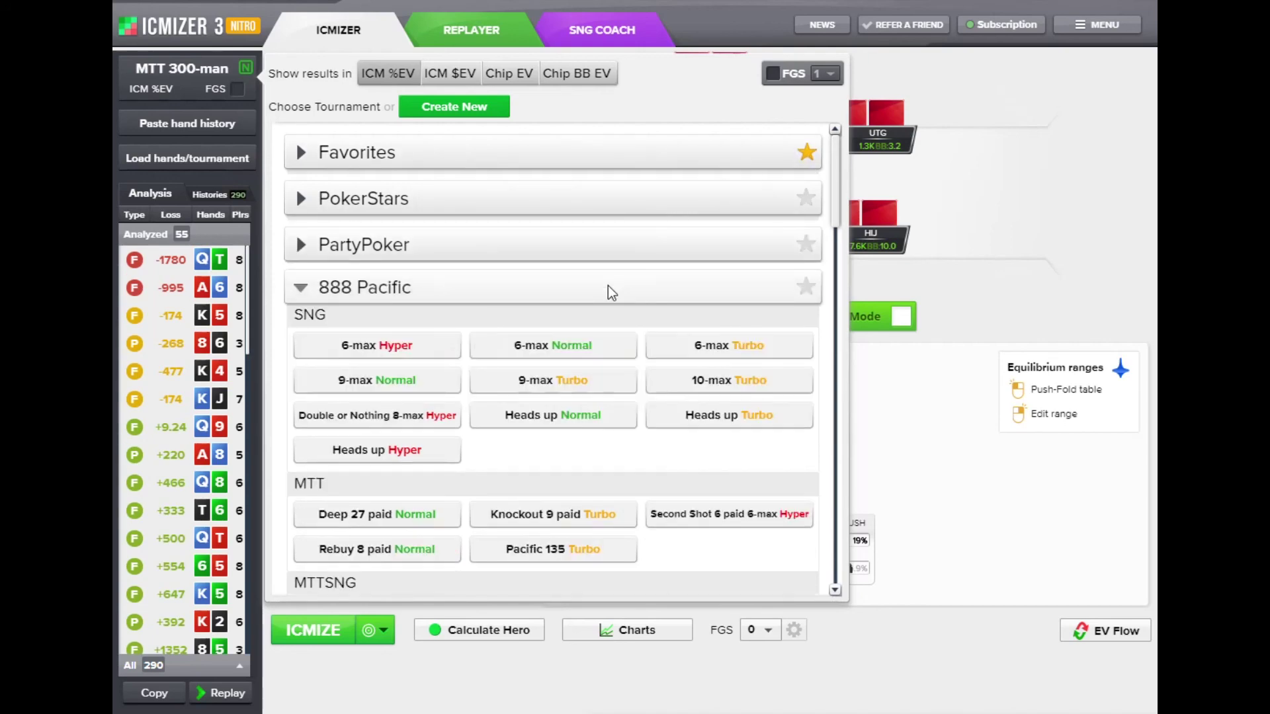
pyautogui.click(635, 286)
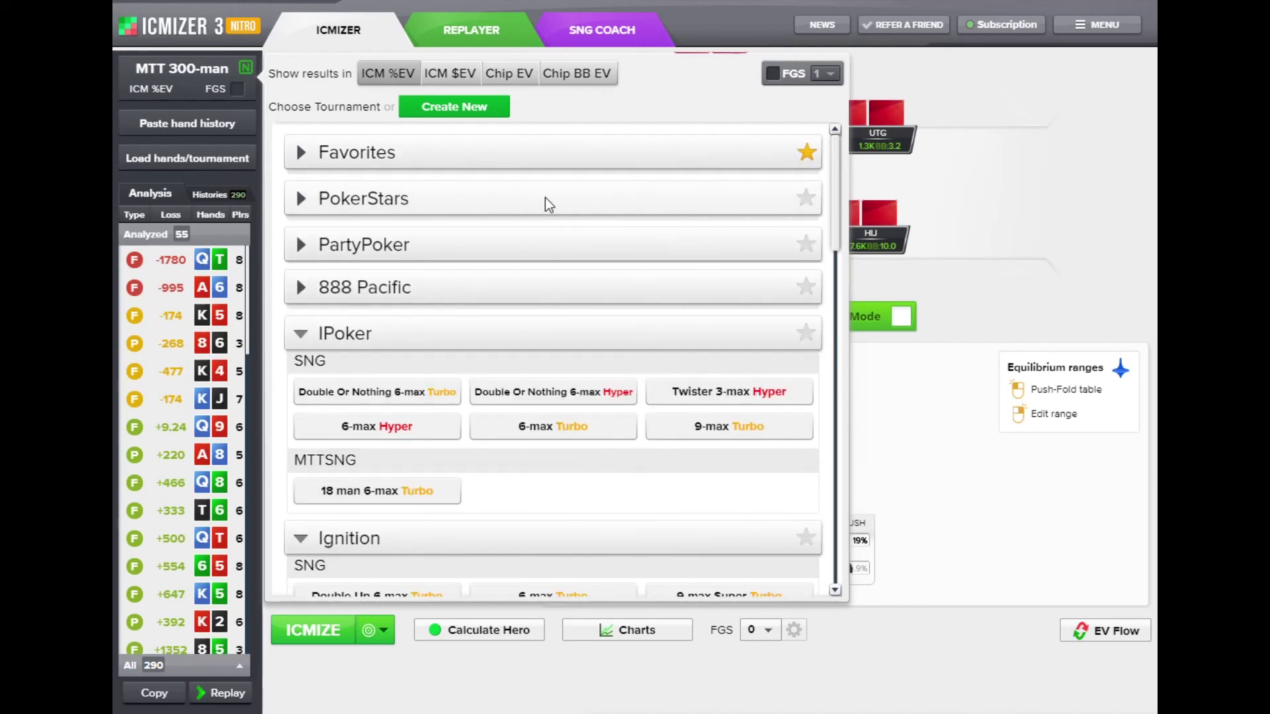
pyautogui.click(489, 206)
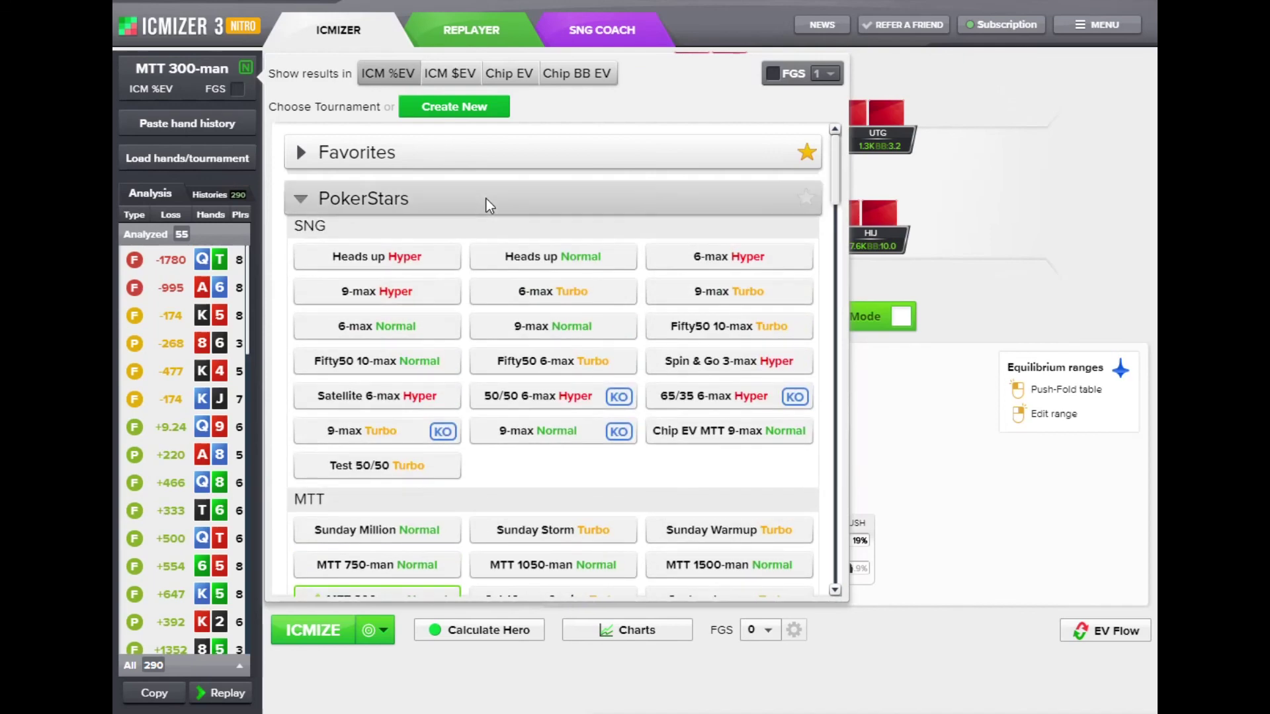
pyautogui.click(488, 209)
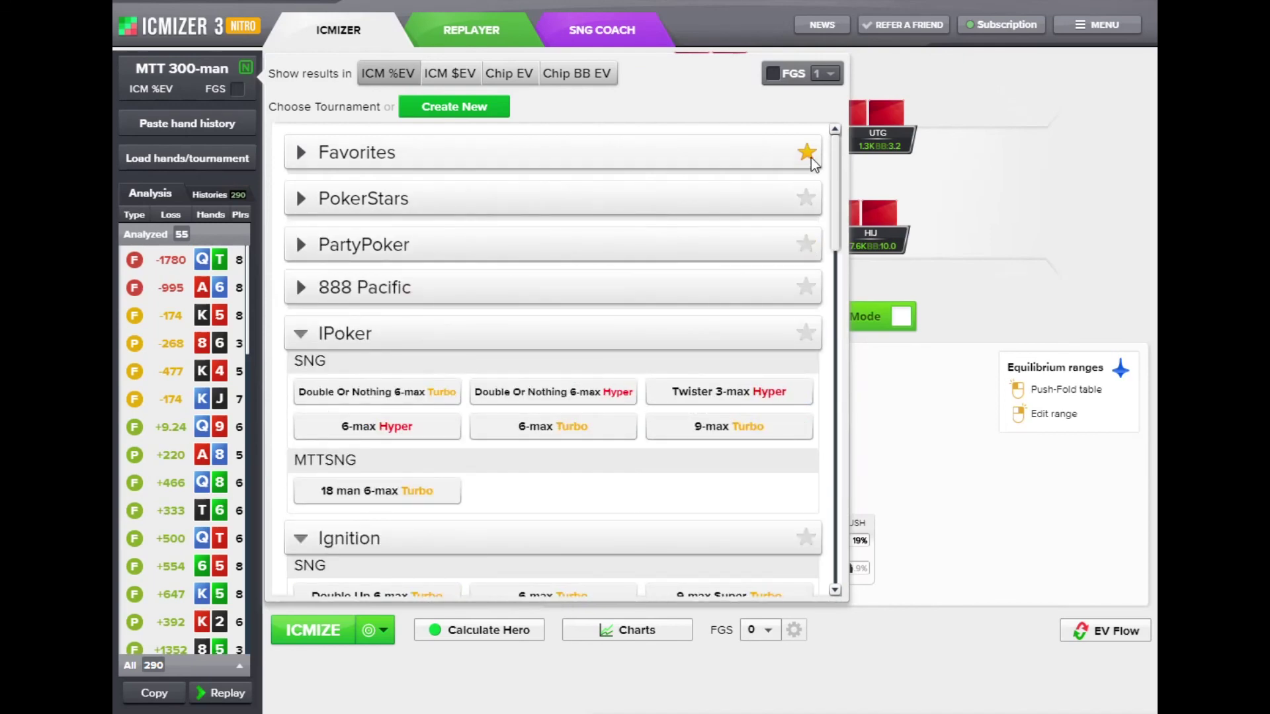
# Mark PartyPoker as the favorite group in the tournament list, expand its tournaments, and close the list.
pyautogui.scroll(-15, 807, 164)
pyautogui.scroll(1, 522, 155)
pyautogui.moveTo(830, 471); pyautogui.dragTo(813, 136)
pyautogui.click(805, 197)
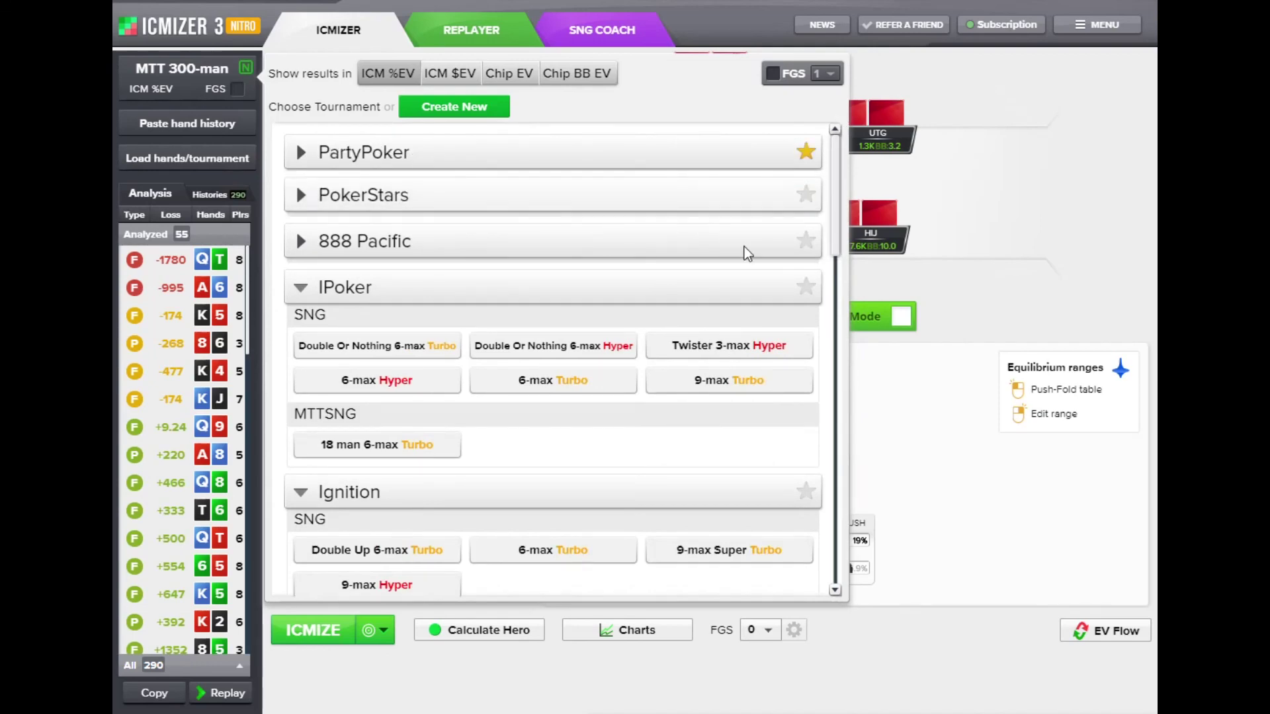
pyautogui.click(618, 162)
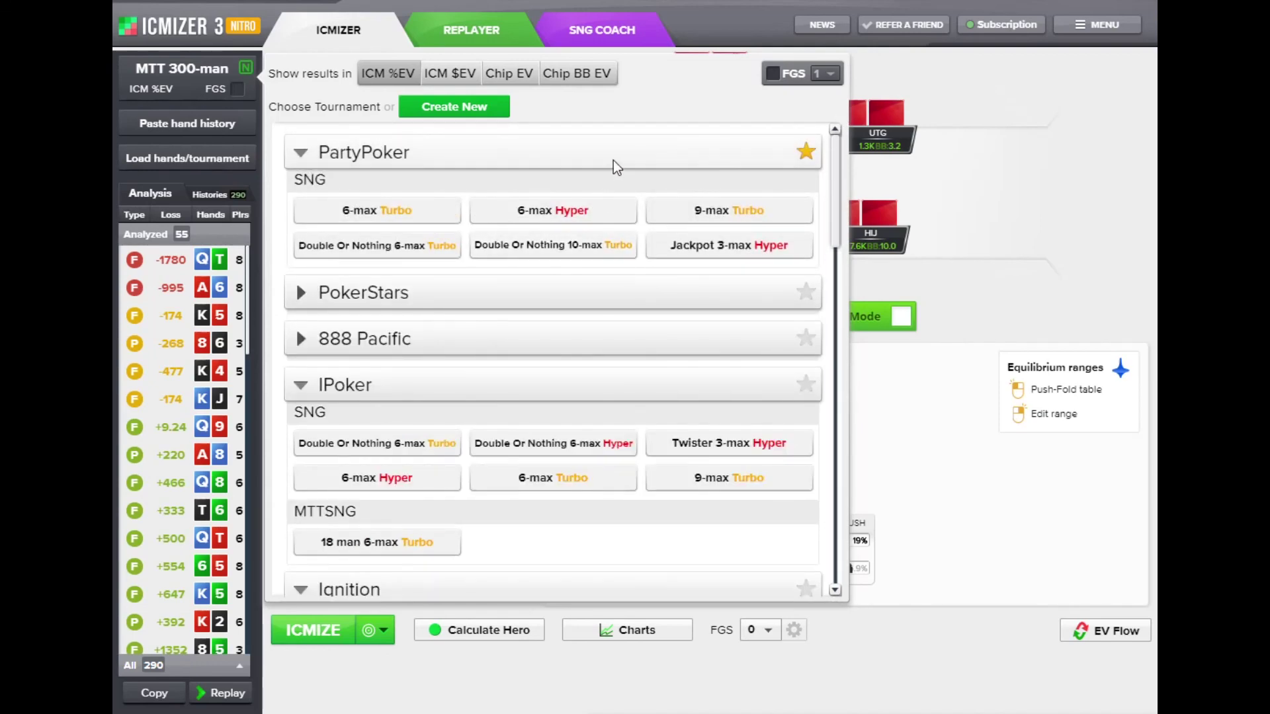
pyautogui.click(925, 251)
pyautogui.click(184, 74)
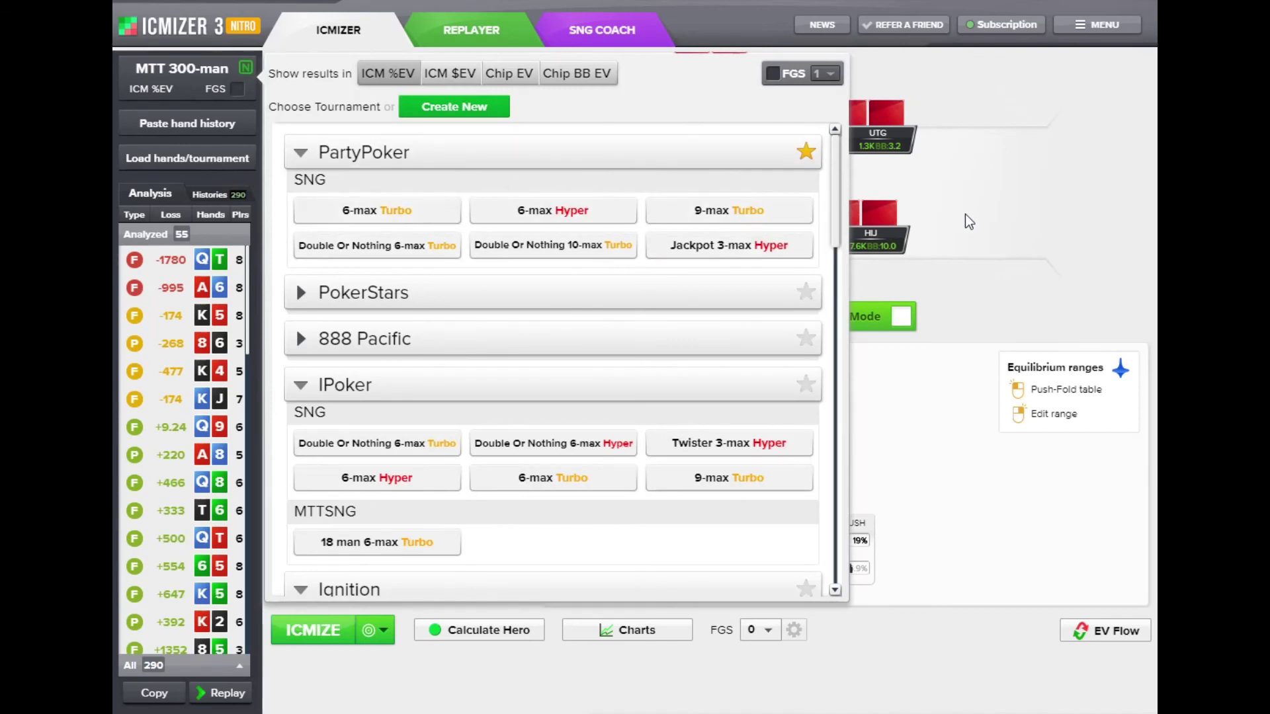
pyautogui.click(984, 261)
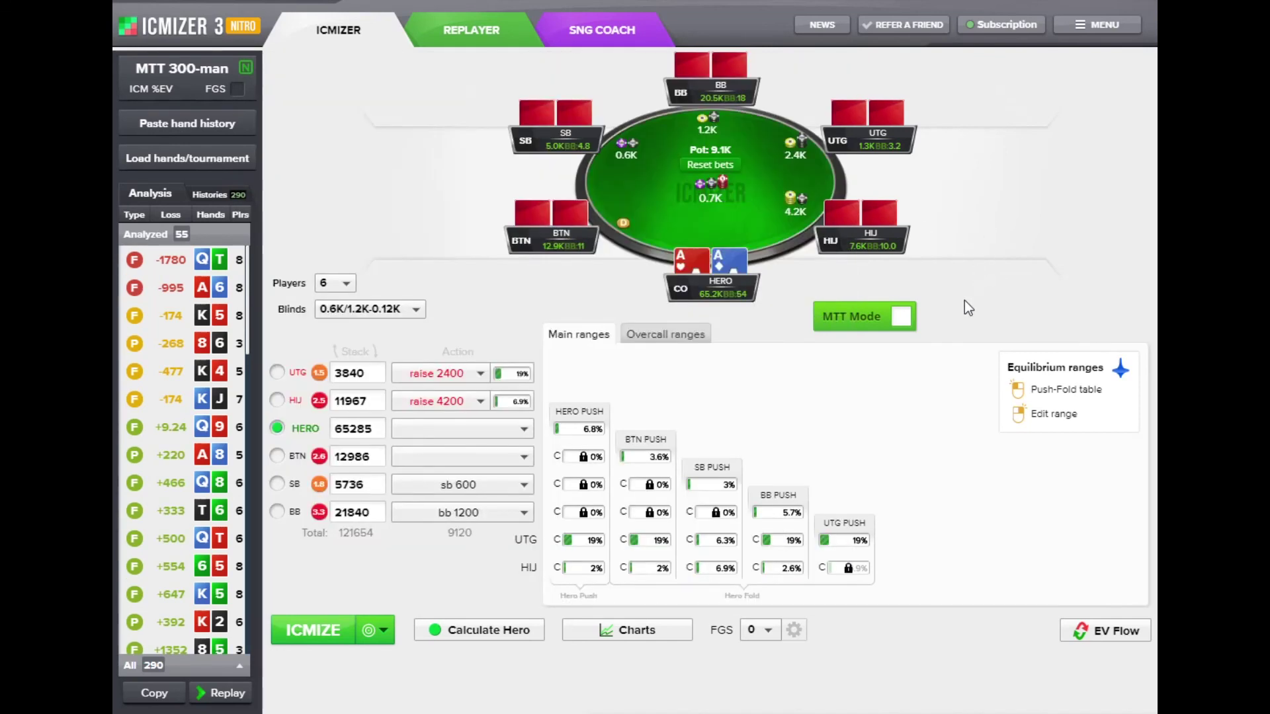